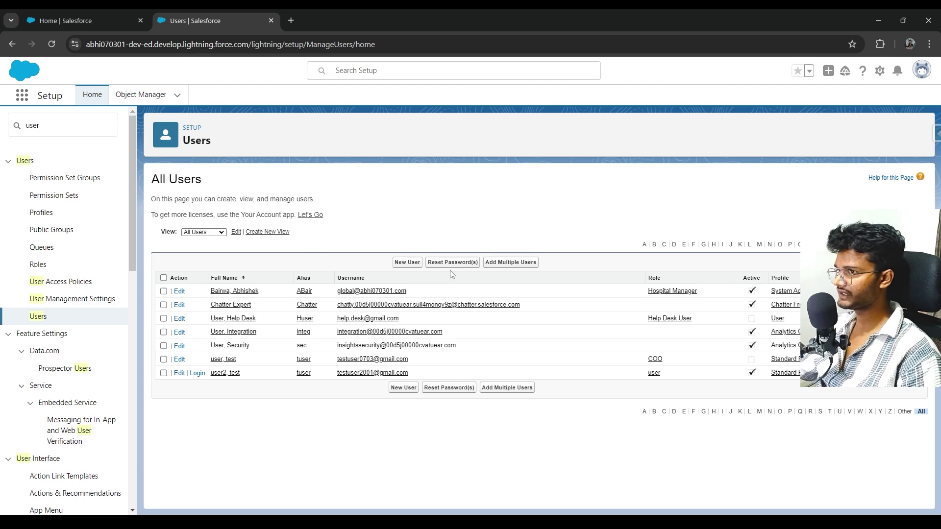
# Start a new user from the All Users list, leaving the page zoom at 110%.
pyautogui.hotkey('ctrl', '+')
pyautogui.hotkey('ctrl', '+')
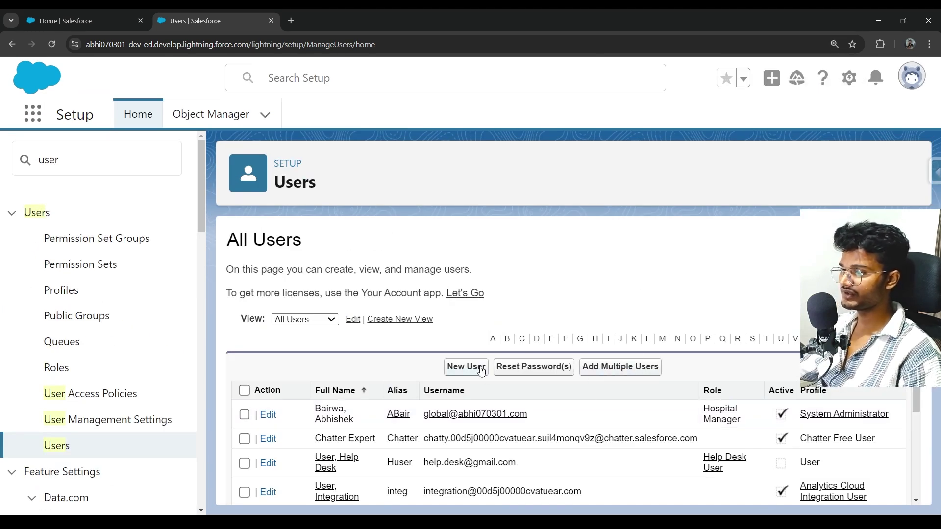
pyautogui.scroll(-1, 485, 376)
pyautogui.scroll(-1, 485, 376)
pyautogui.scroll(2, 495, 372)
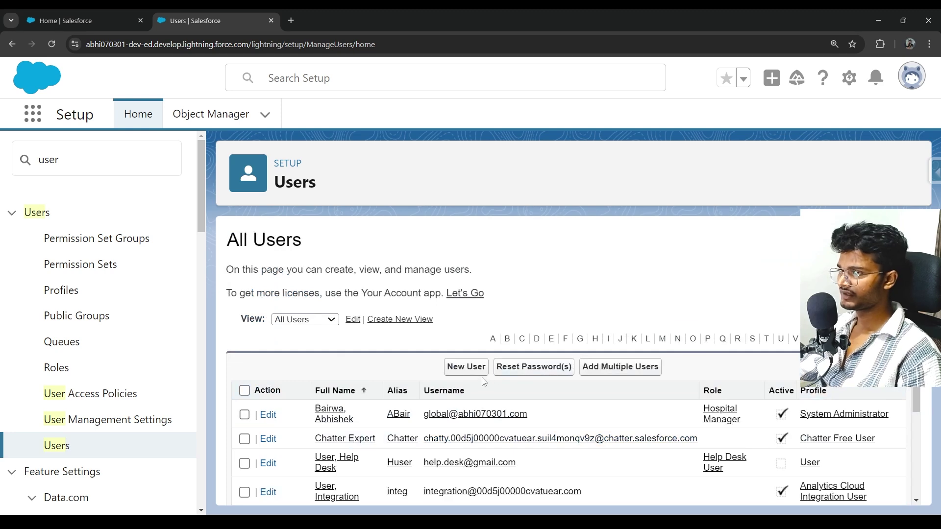
pyautogui.click(466, 367)
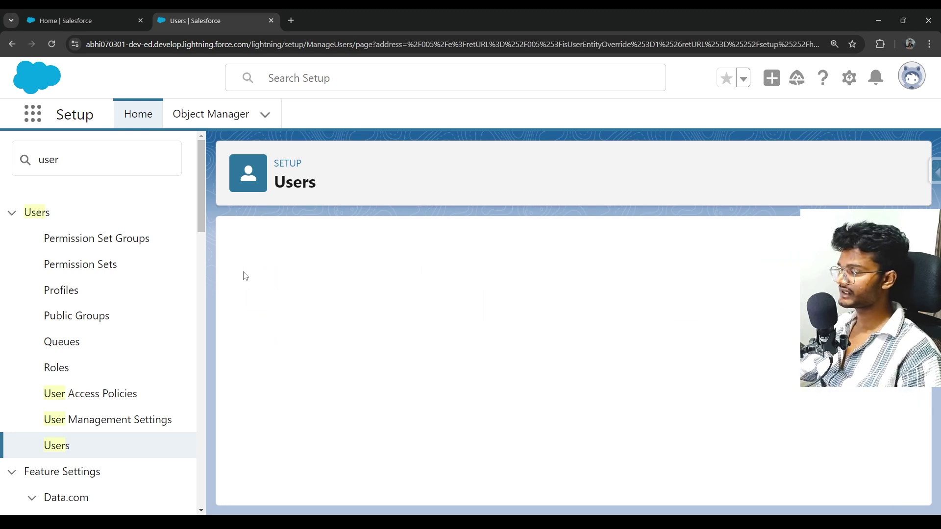
pyautogui.hotkey('ctrl', '-')
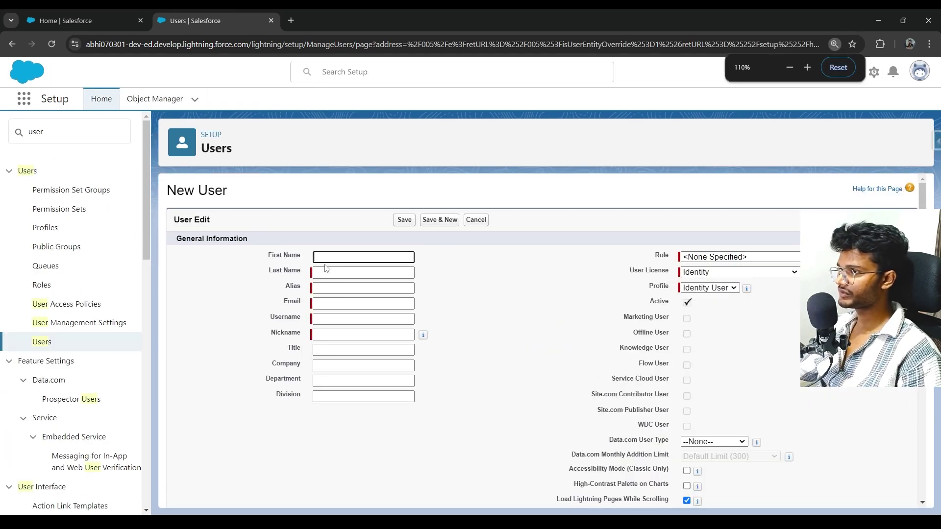
pyautogui.hotkey('alt', 'Tab')
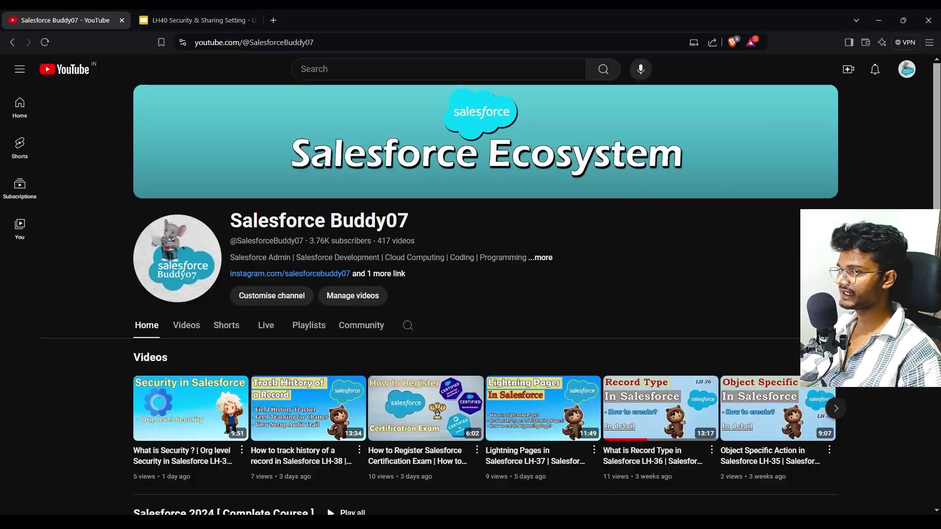
pyautogui.click(202, 20)
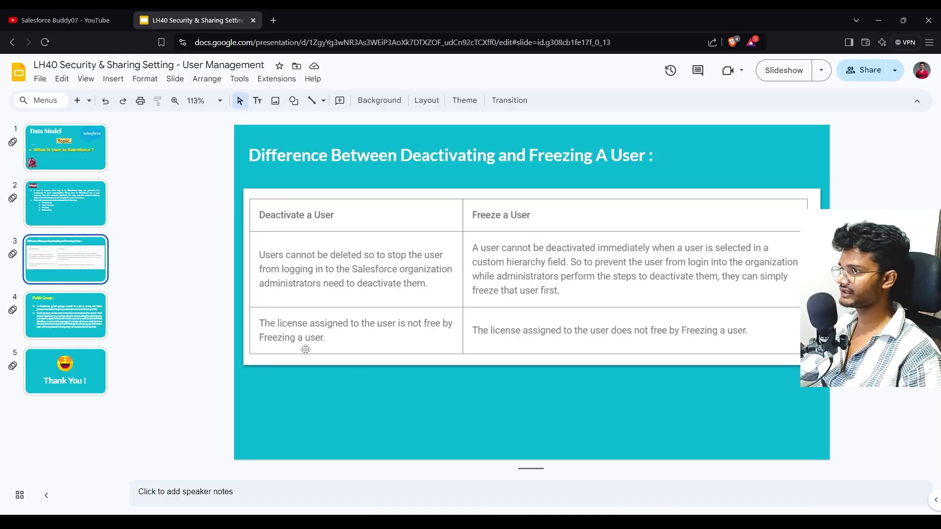
pyautogui.click(78, 216)
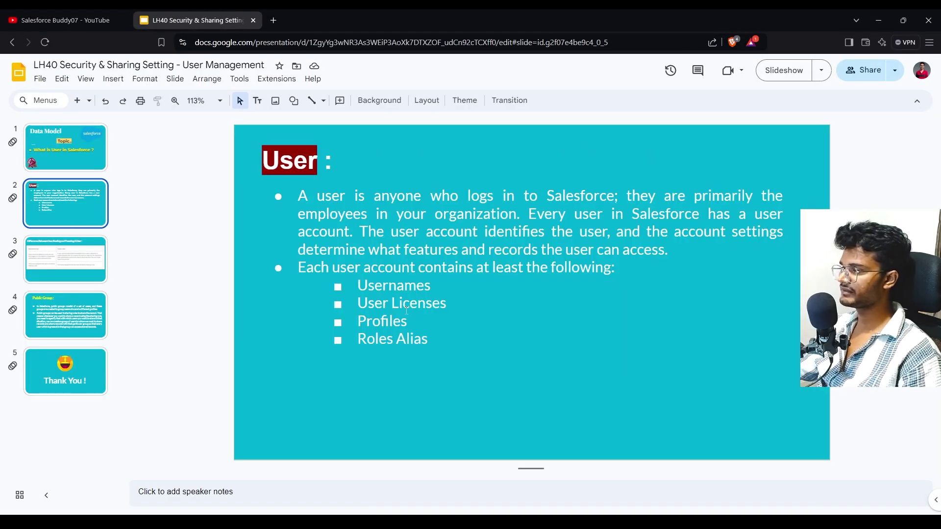
pyautogui.click(78, 18)
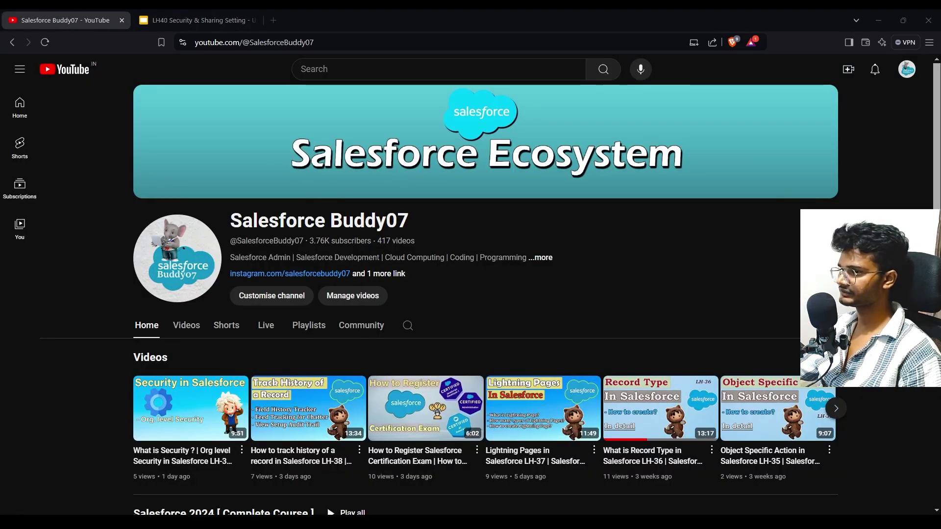
pyautogui.hotkey('alt', 'Tab')
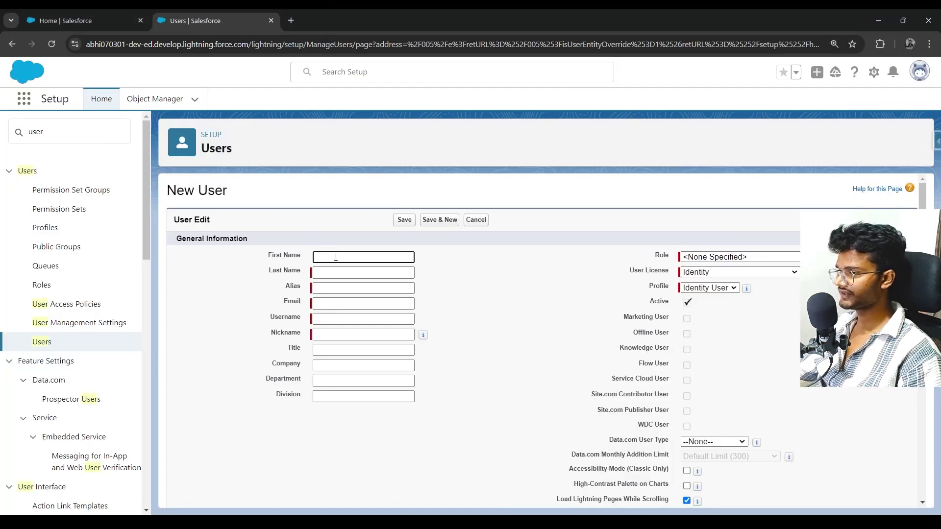
# Enter first name Salesforce and last name Buddy07, keeping the auto-filled alias sbudd.
pyautogui.write('Salesforce')
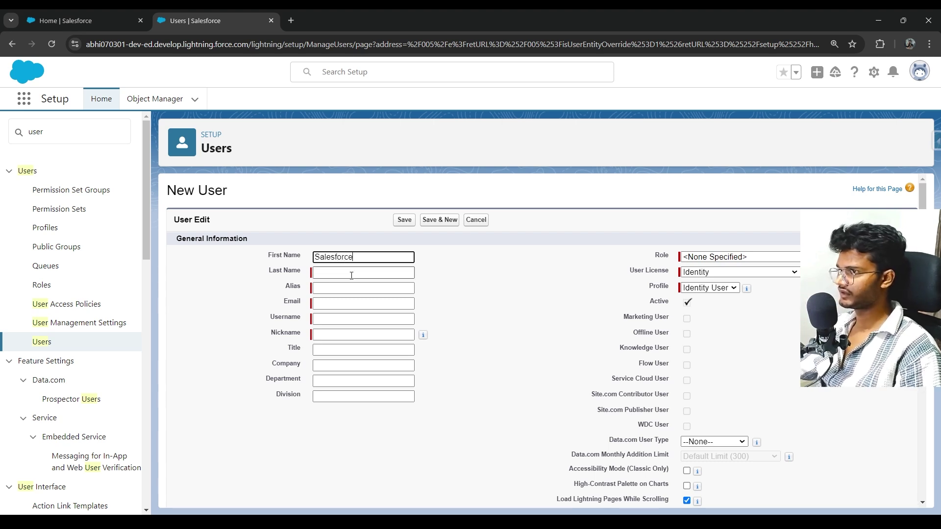
pyautogui.click(351, 274)
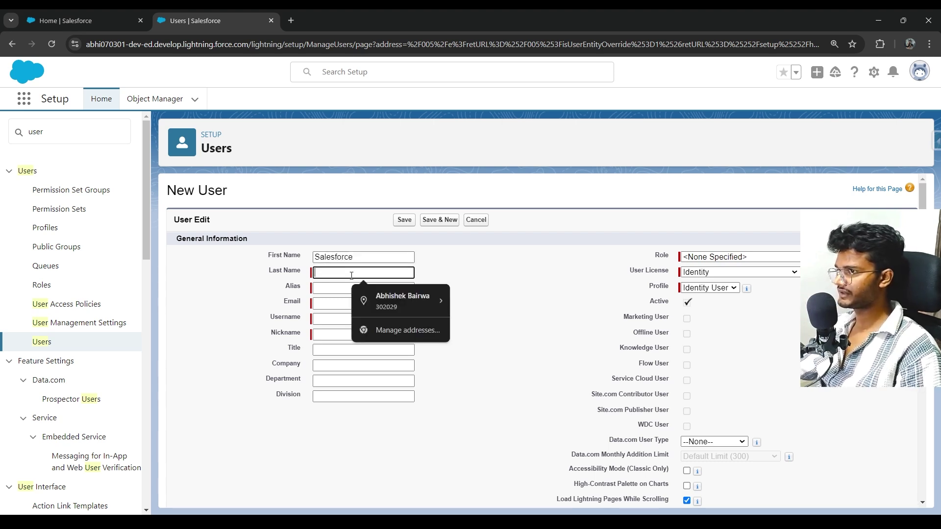
pyautogui.write('Buddy07')
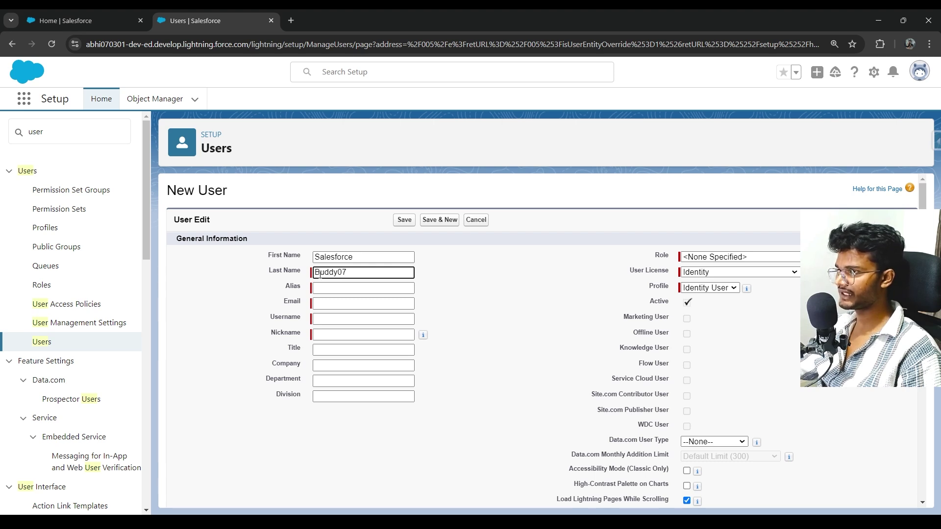
pyautogui.click(328, 288)
pyautogui.click(468, 311)
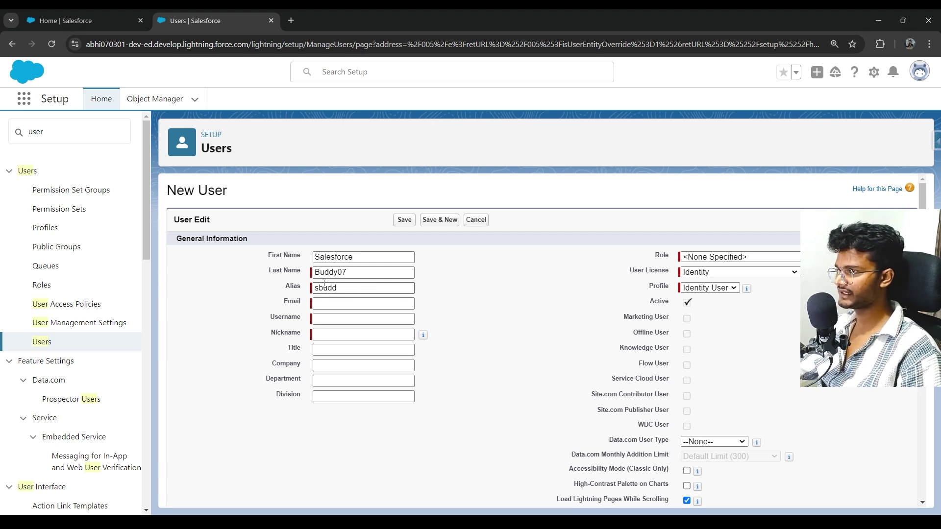
pyautogui.moveTo(315, 256); pyautogui.dragTo(319, 288)
pyautogui.click(439, 292)
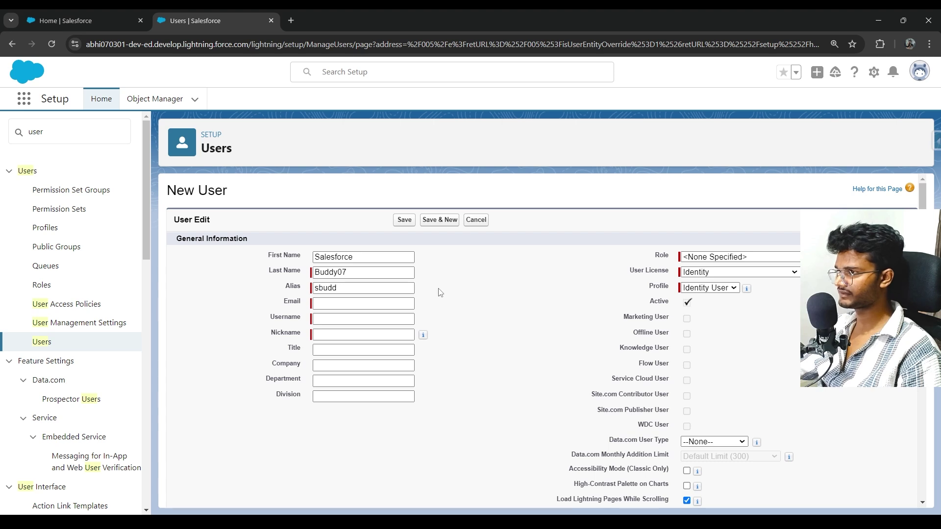
# Bring up the saved e-mail suggestions for the Email field.
pyautogui.click(335, 304)
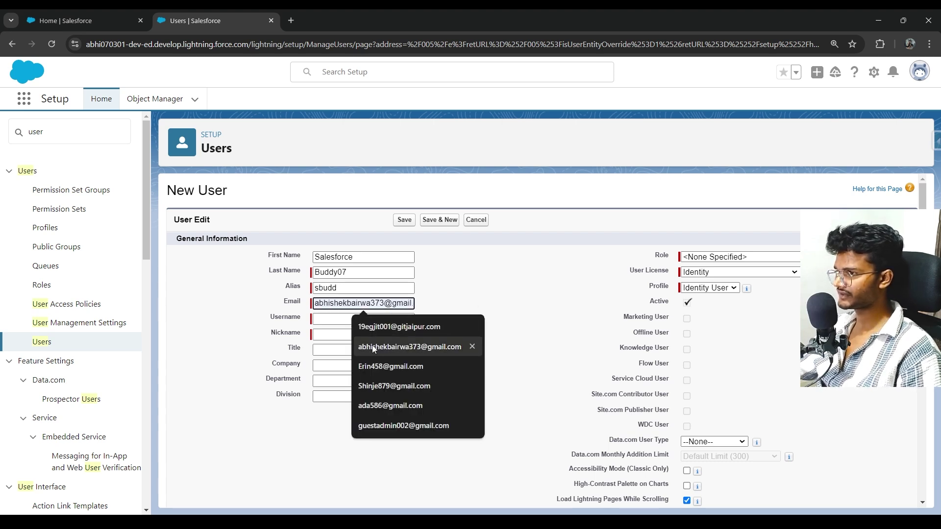
pyautogui.click(563, 272)
pyautogui.click(349, 305)
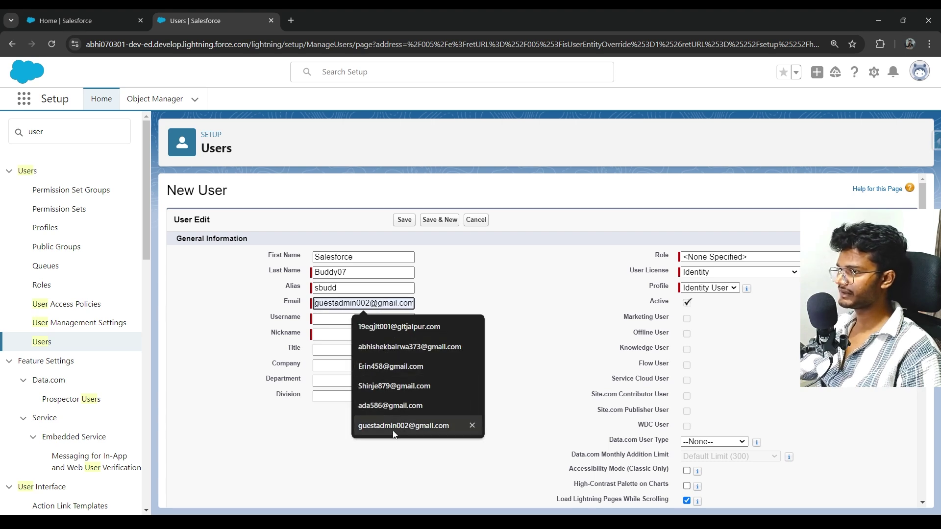
# Pick the contact's saved e-mail and clear the auto-filled Username.
pyautogui.click(407, 346)
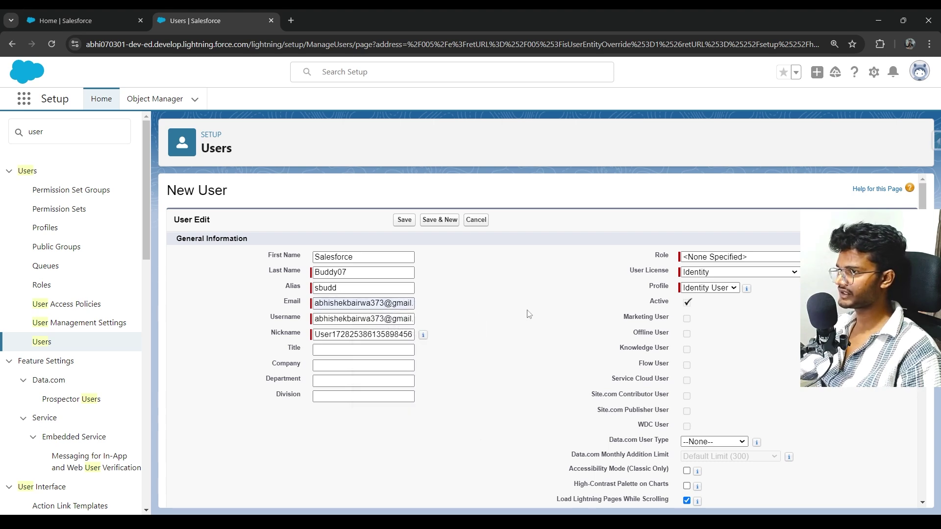
pyautogui.click(374, 314)
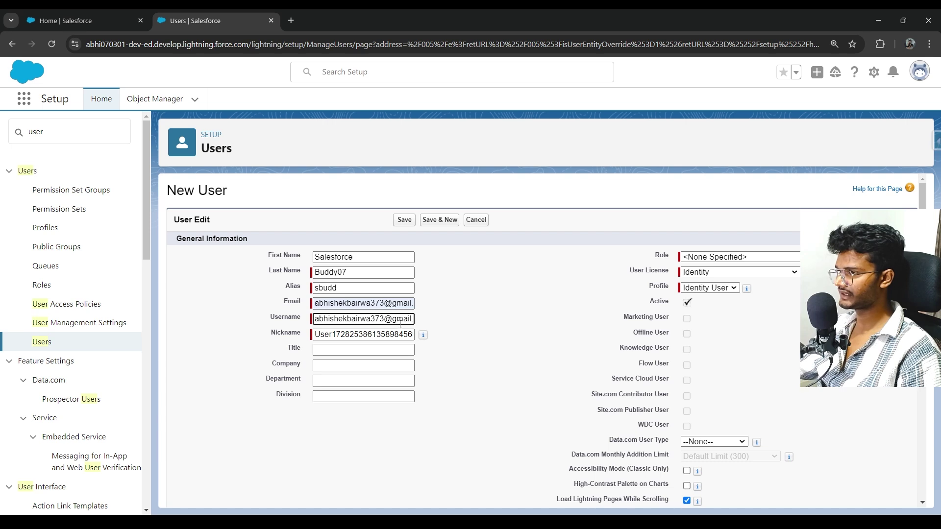
pyautogui.hotkey('ctrl', 'a')
pyautogui.press('BackSpace')
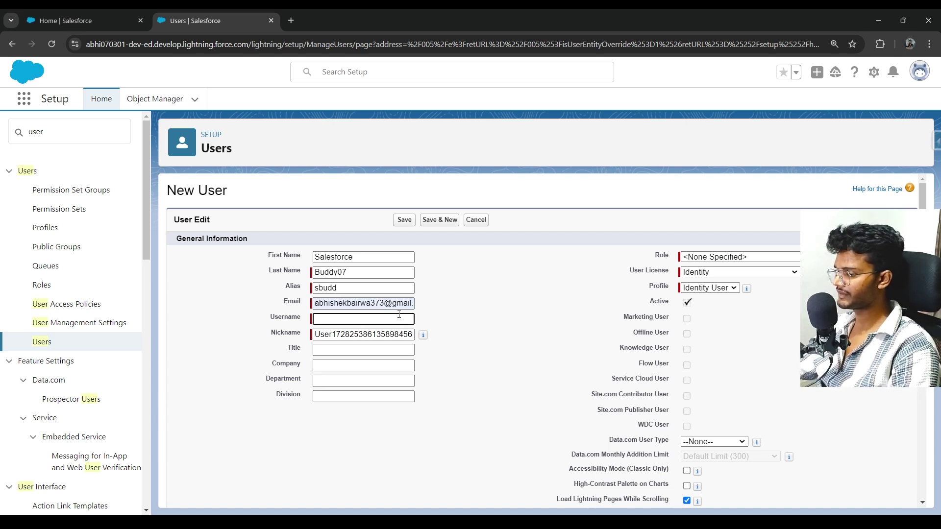
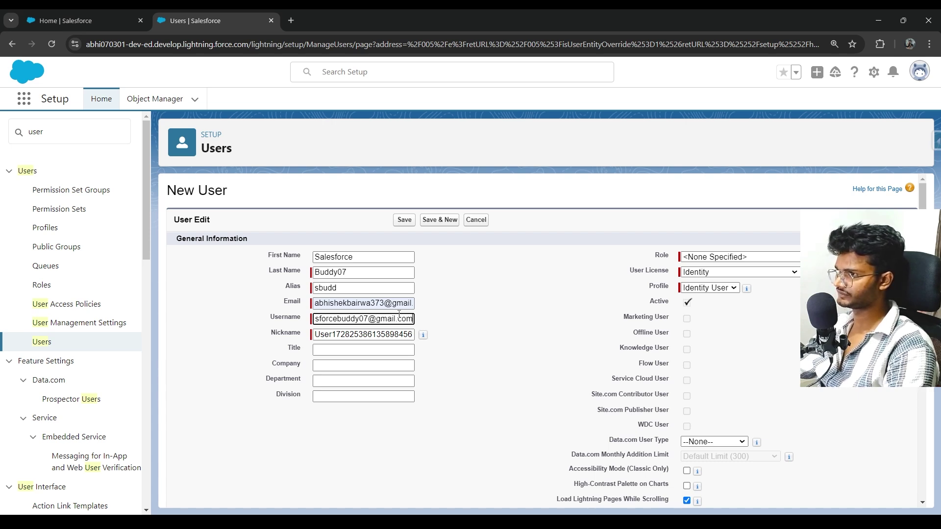
# Enter a new e-mail-style username for the Buddy07 user.
pyautogui.hotkey('ctrl', 'a')
pyautogui.hotkey('ctrl', 'c')
pyautogui.press('BackSpace')
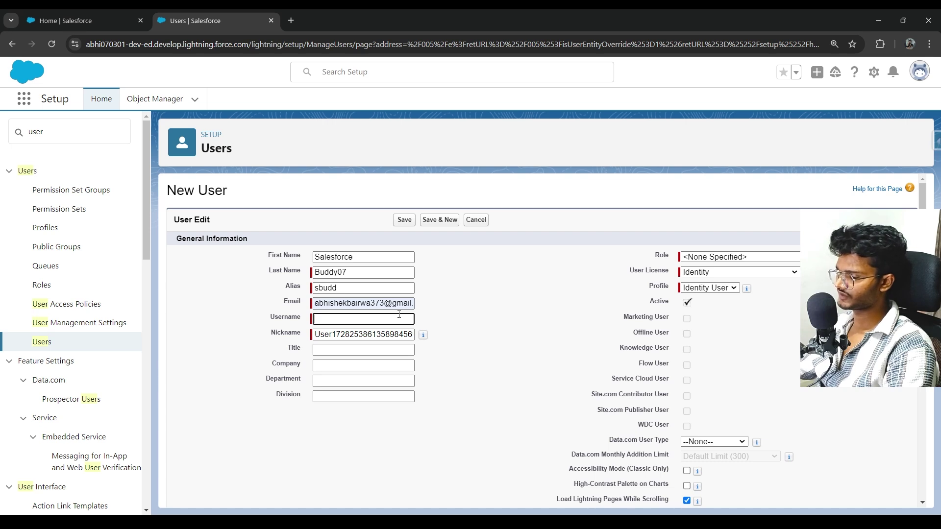
pyautogui.hotkey('ctrl', 'v')
pyautogui.hotkey('ctrl', 'a')
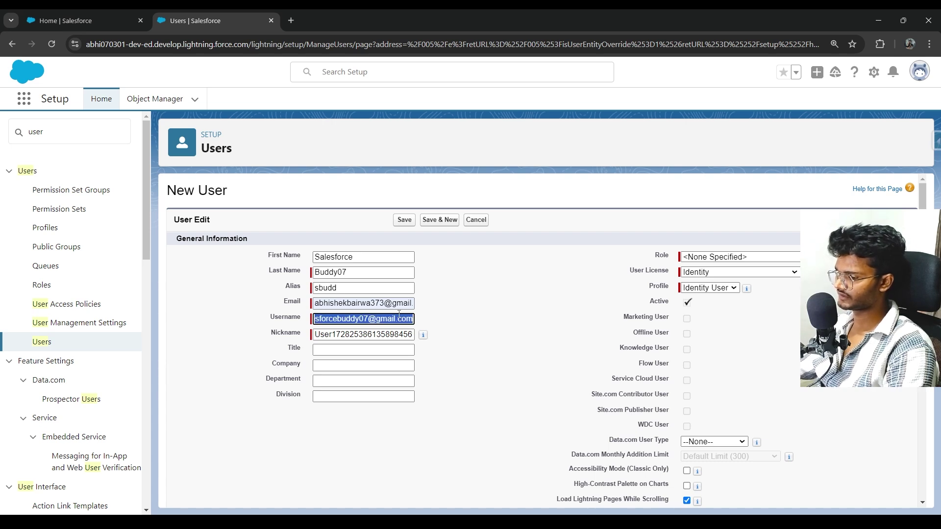
pyautogui.click(425, 320)
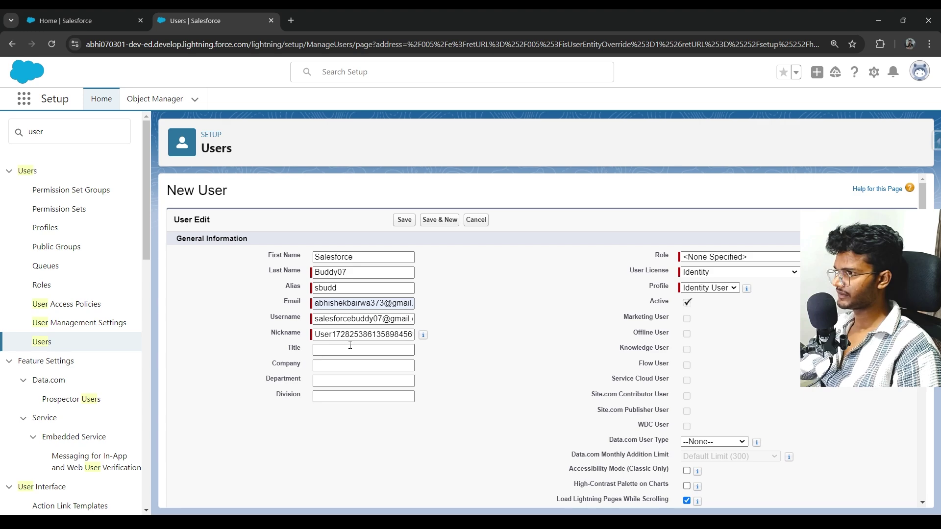
# Look through the Role picklist options without choosing one.
pyautogui.scroll(-3, 382, 342)
pyautogui.scroll(2, 432, 310)
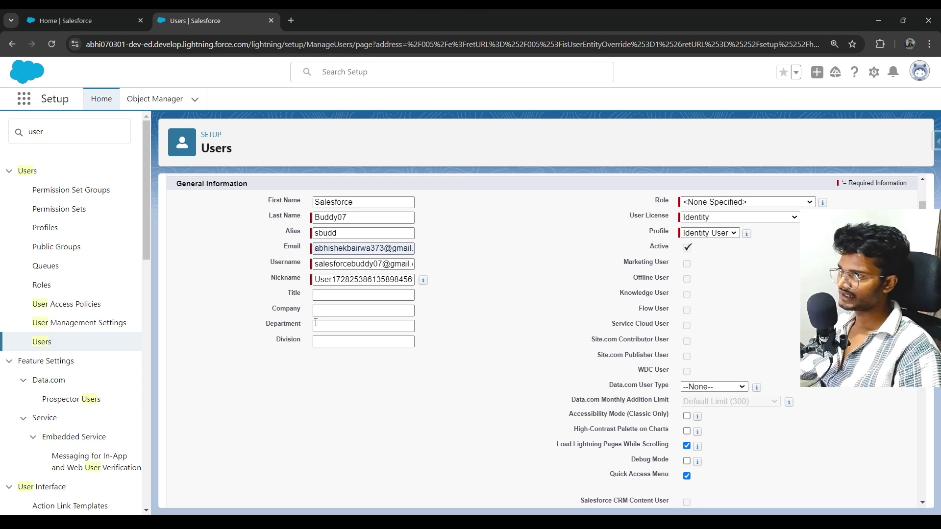
pyautogui.moveTo(310, 320); pyautogui.dragTo(328, 369)
pyautogui.click(561, 294)
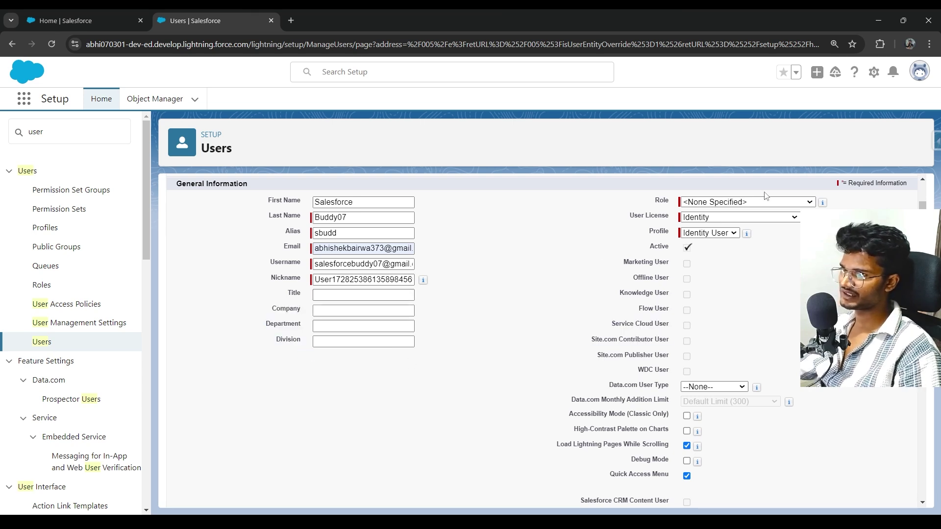
pyautogui.click(757, 201)
pyautogui.click(753, 203)
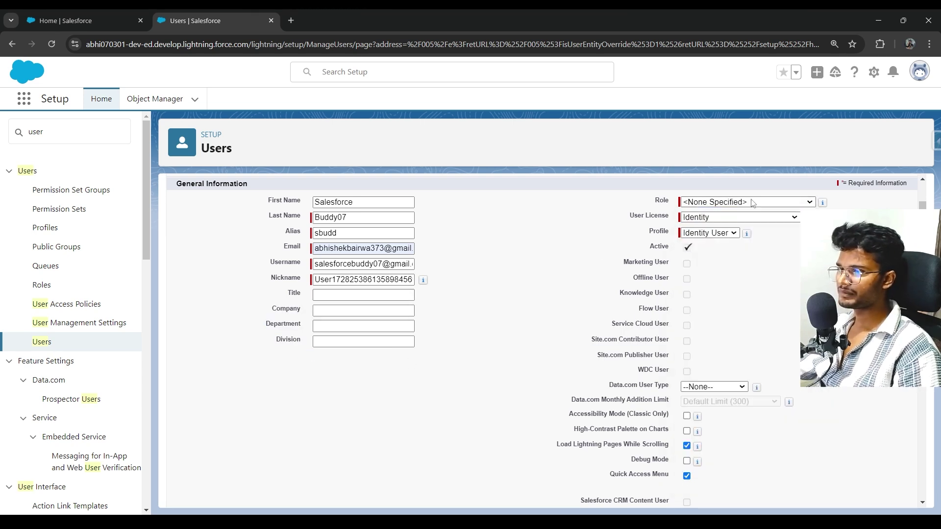
pyautogui.click(753, 203)
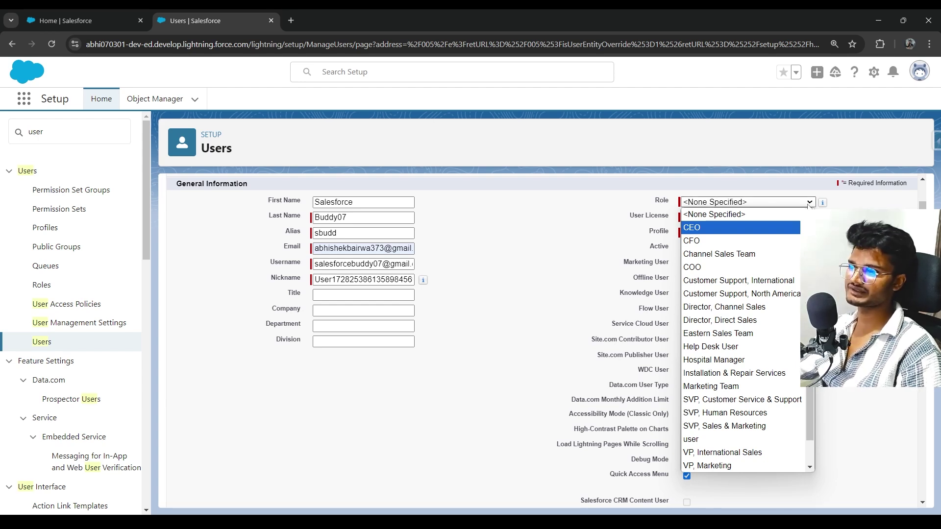
pyautogui.doubleClick(659, 201)
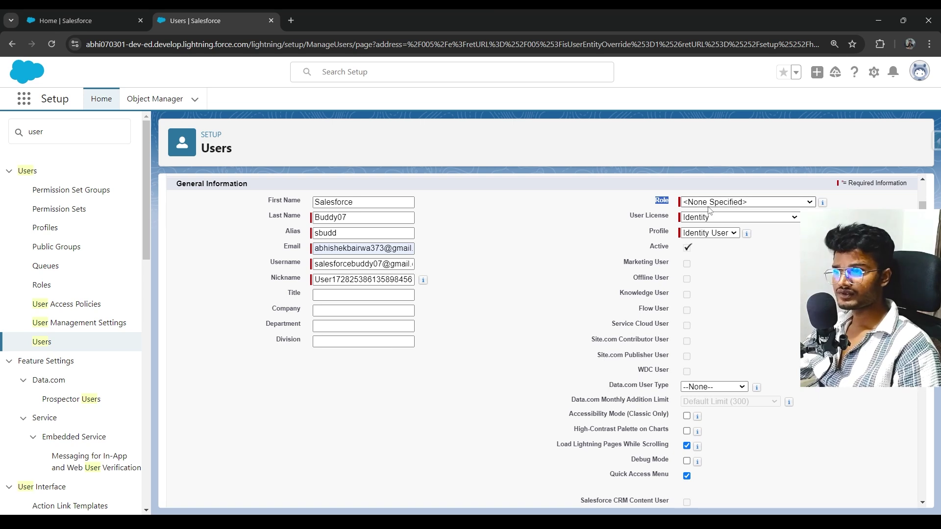
# Choose Help Desk User in the Role picklist.
pyautogui.click(720, 204)
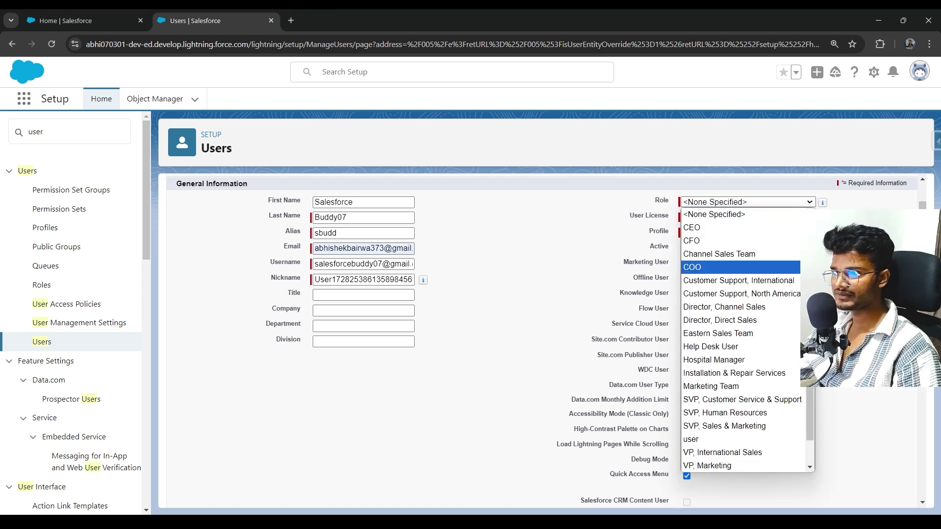
pyautogui.scroll(-1, 725, 373)
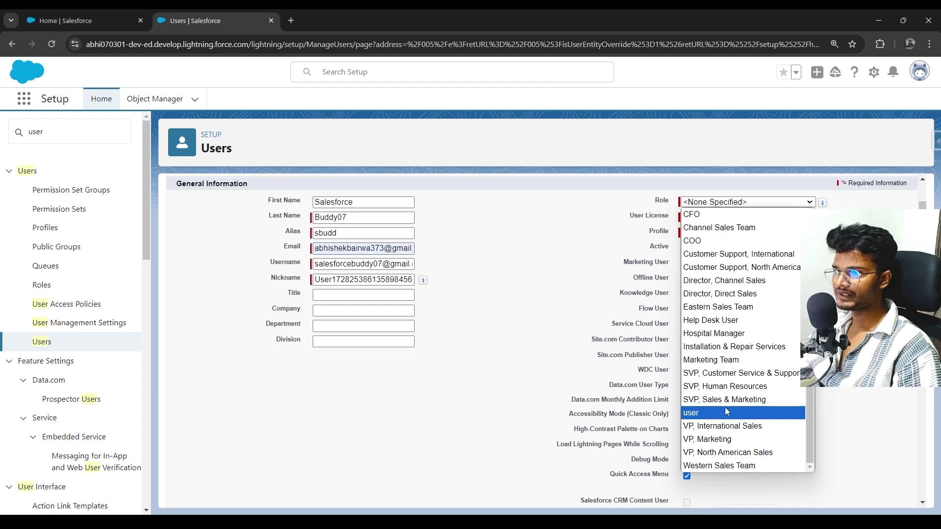
pyautogui.click(731, 326)
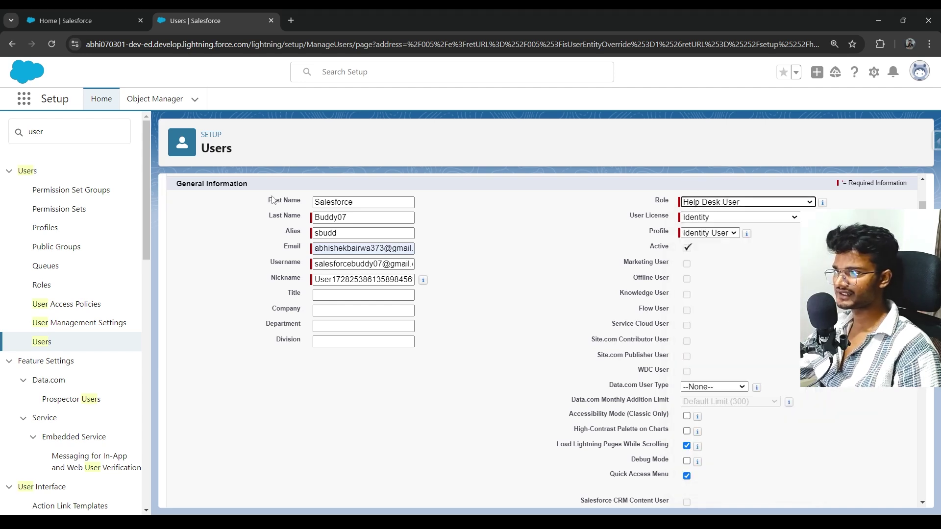
pyautogui.doubleClick(375, 206)
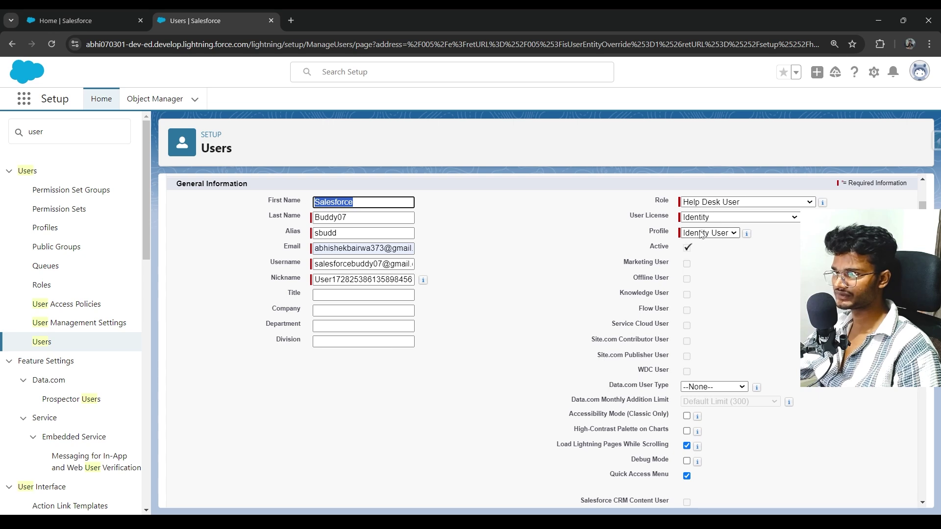
pyautogui.click(706, 202)
pyautogui.click(709, 206)
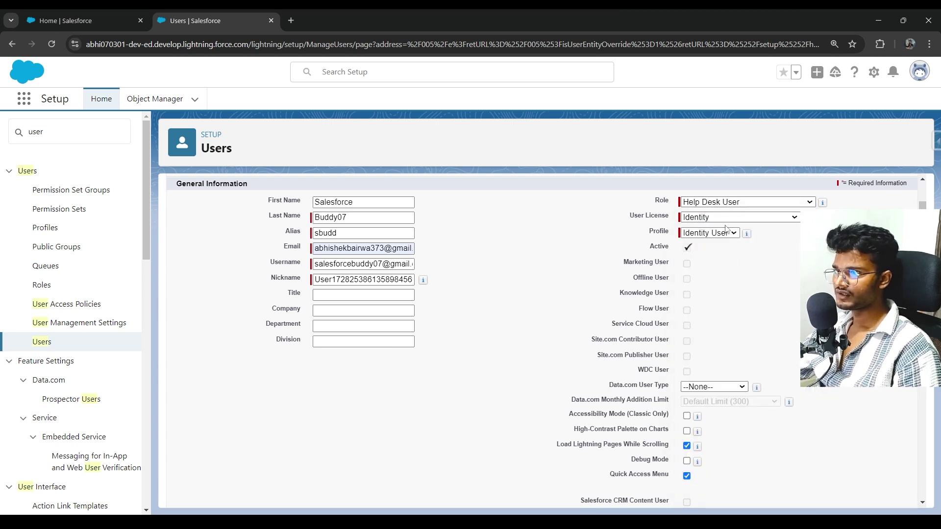
pyautogui.click(741, 204)
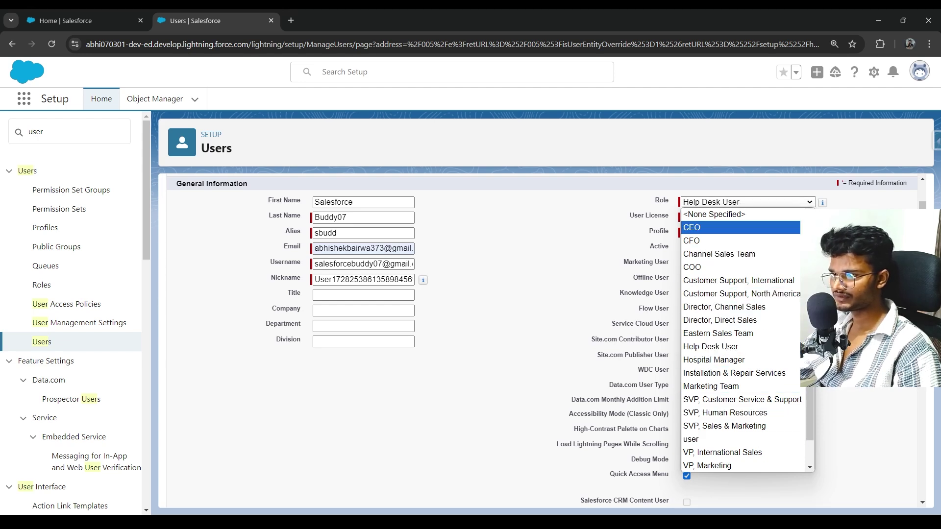
# Change the User License from Identity to Salesforce.
pyautogui.press('Escape')
pyautogui.click(725, 217)
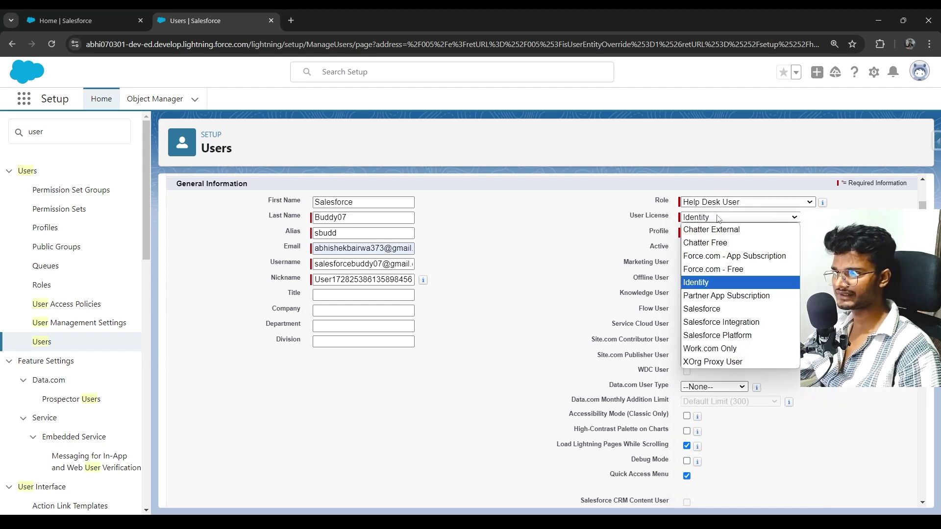
pyautogui.press('Escape')
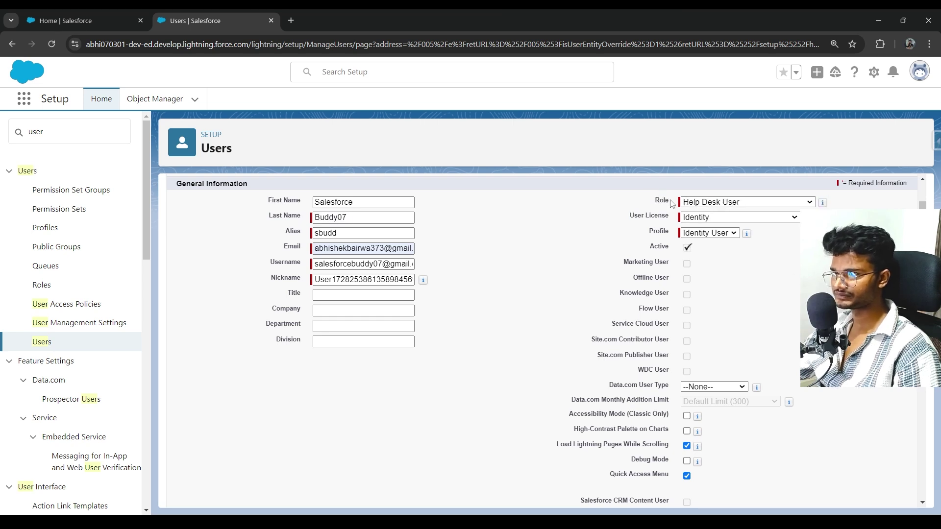
pyautogui.click(694, 219)
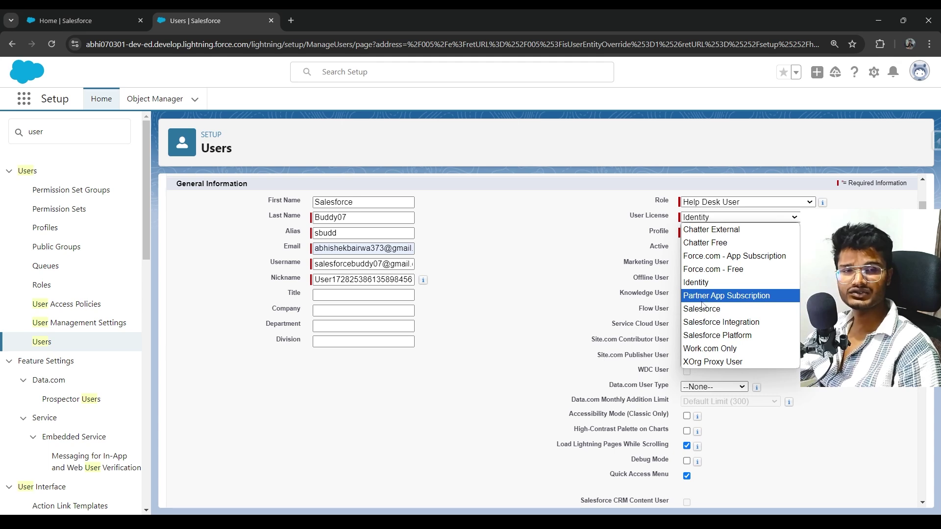
pyautogui.click(703, 309)
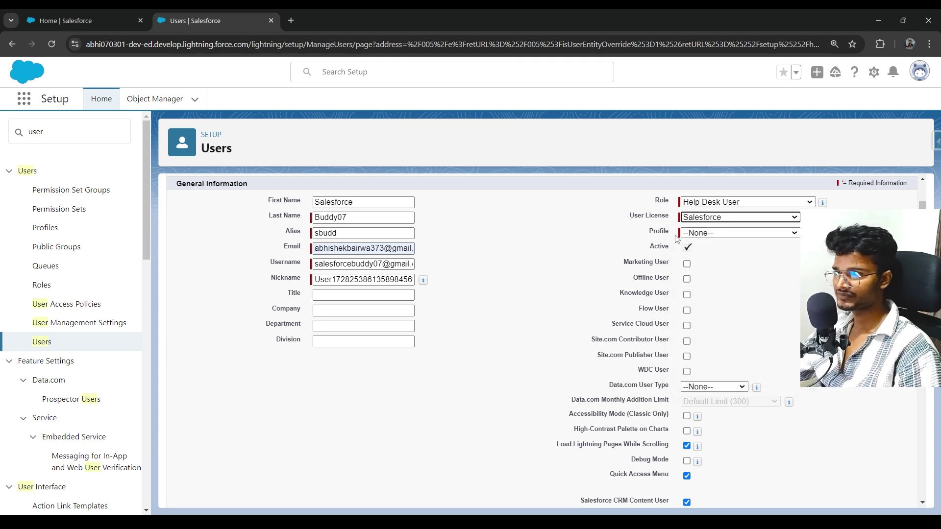
# Set the Profile to Hospital Help Desk Profile.
pyautogui.click(706, 233)
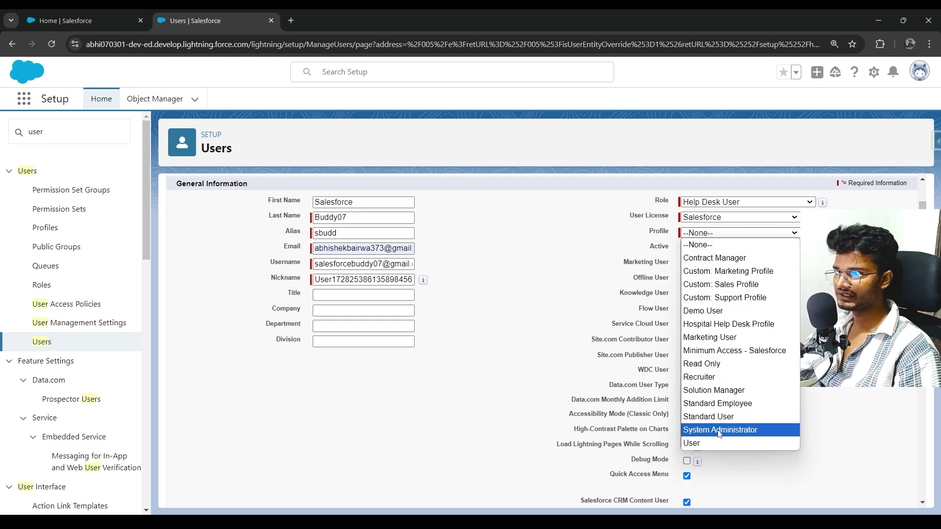
pyautogui.click(728, 325)
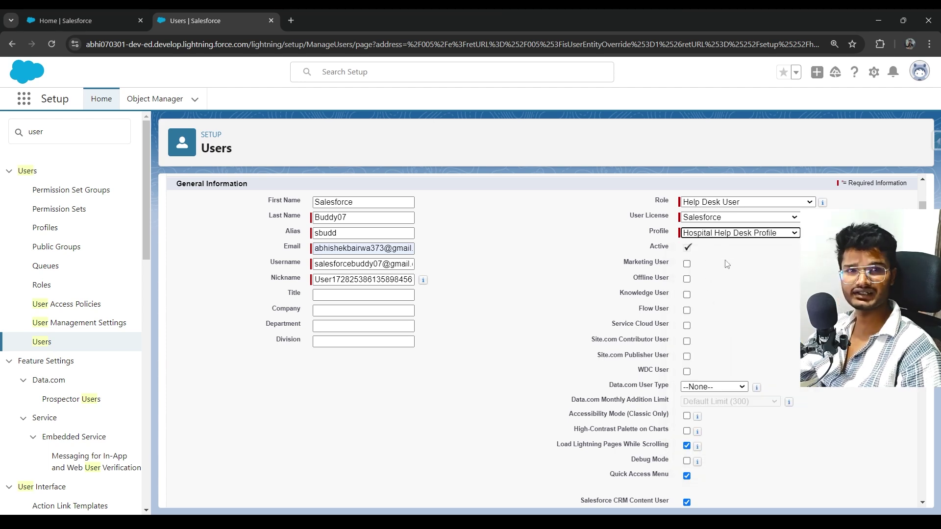
pyautogui.click(734, 233)
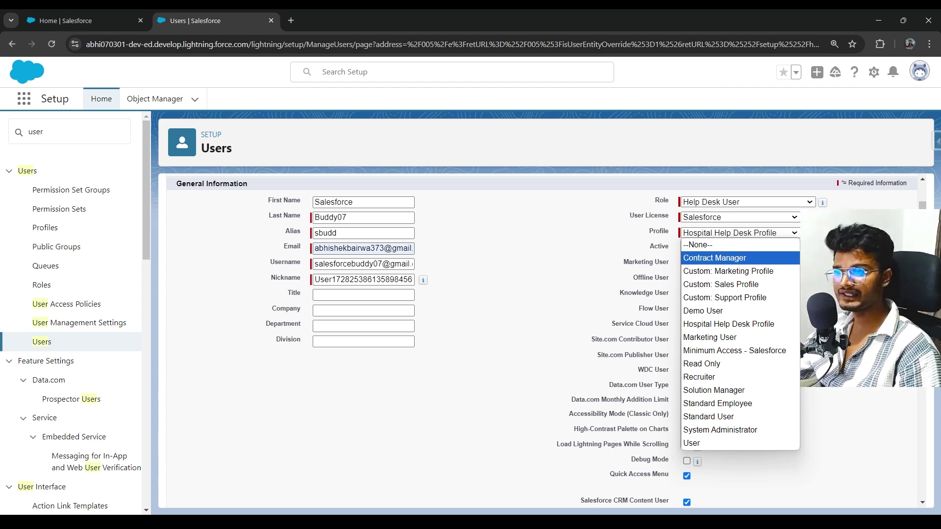
pyautogui.press('Escape')
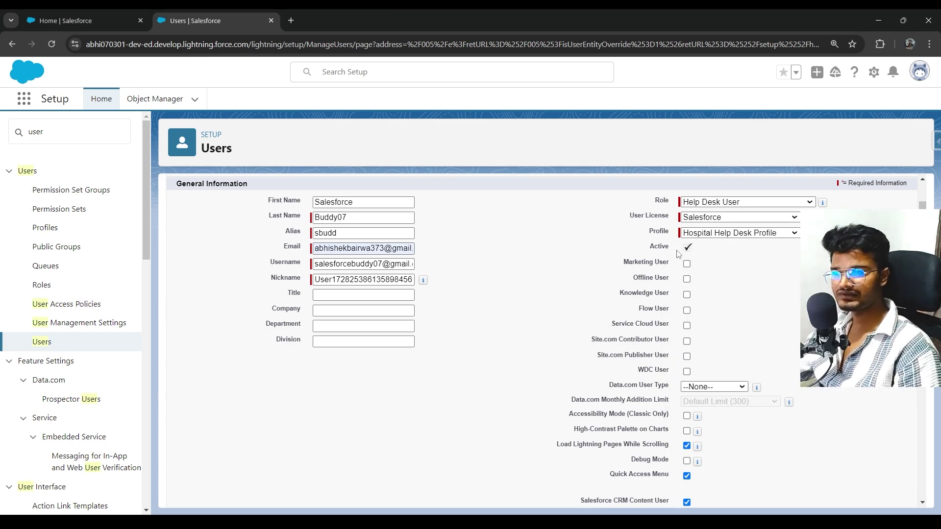
# Scroll to the Locale and Approver settings: India Standard Time, English (India) locale, English language.
pyautogui.scroll(-2, 708, 280)
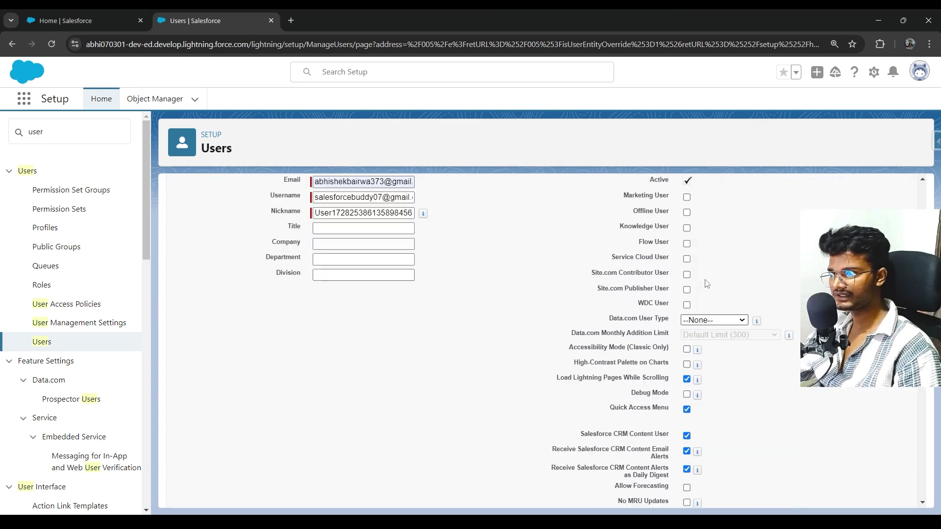
pyautogui.scroll(2, 691, 257)
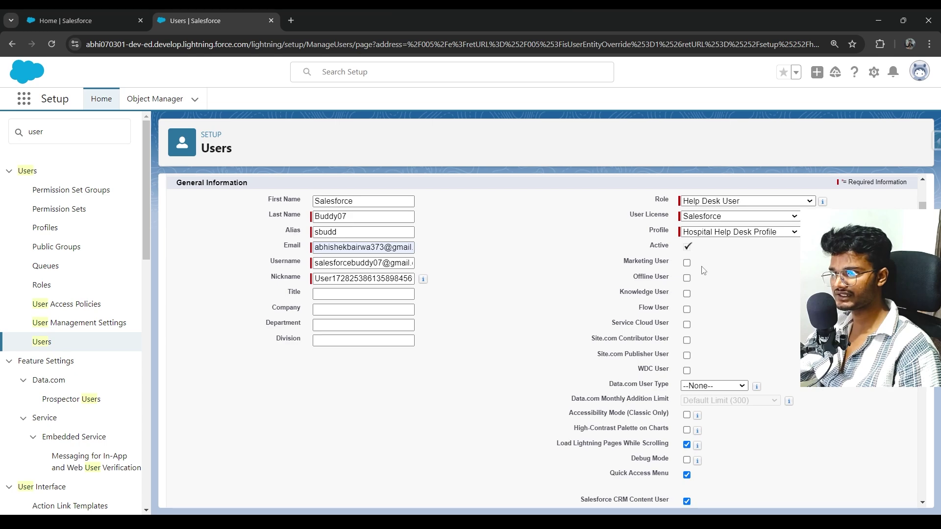
pyautogui.scroll(-3, 705, 258)
pyautogui.scroll(2, 709, 260)
pyautogui.scroll(1, 706, 255)
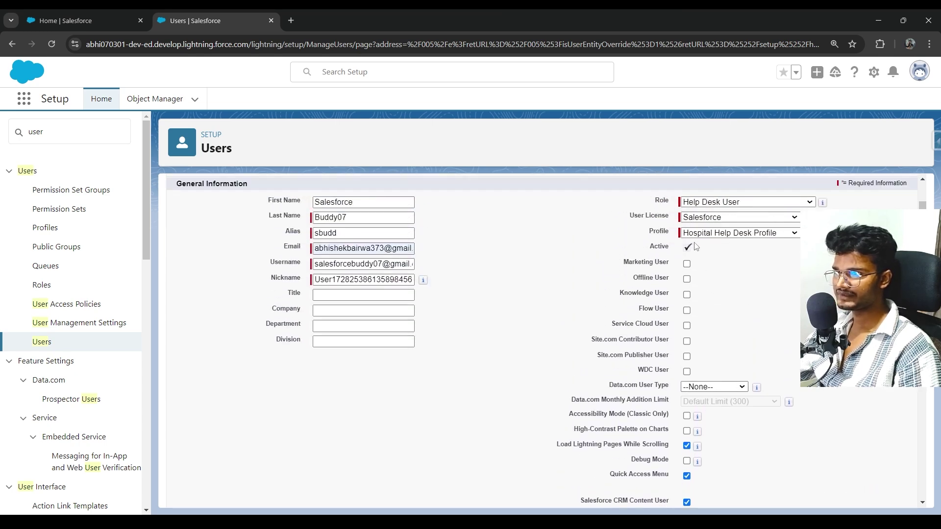
pyautogui.scroll(-9, 703, 252)
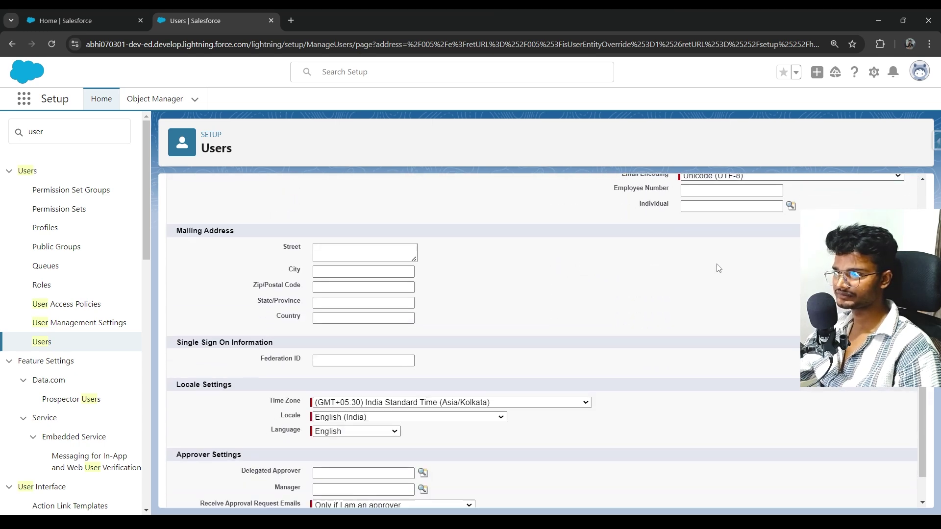
pyautogui.scroll(2, 716, 267)
pyautogui.scroll(-3, 380, 245)
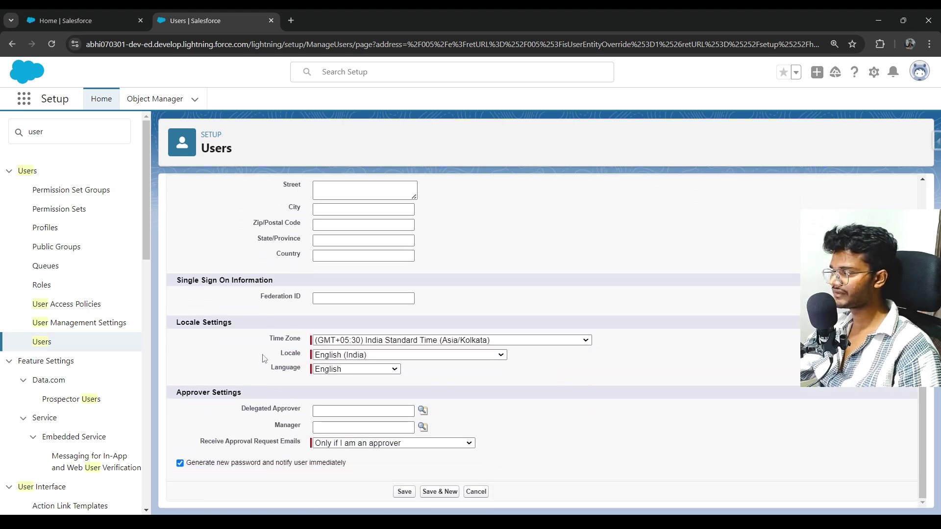
pyautogui.scroll(1, 314, 274)
pyautogui.scroll(-1, 315, 274)
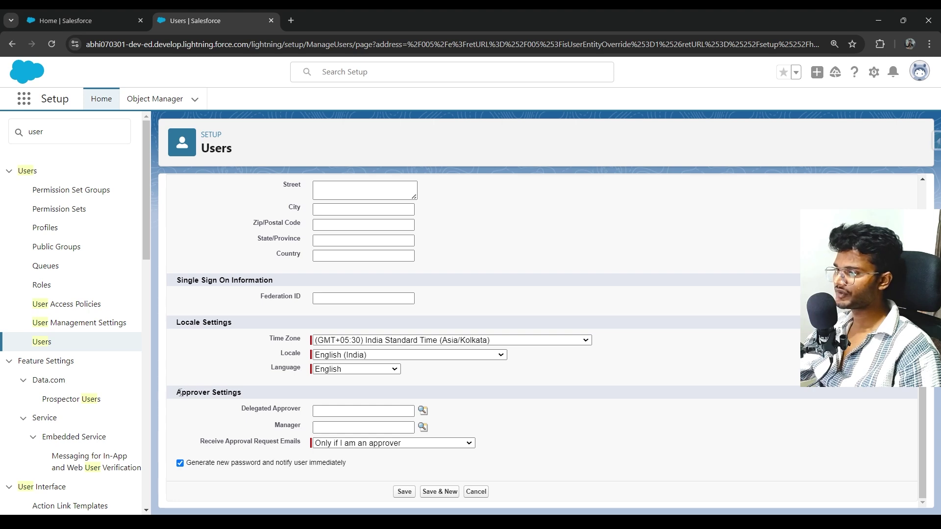
pyautogui.moveTo(179, 392); pyautogui.dragTo(299, 414)
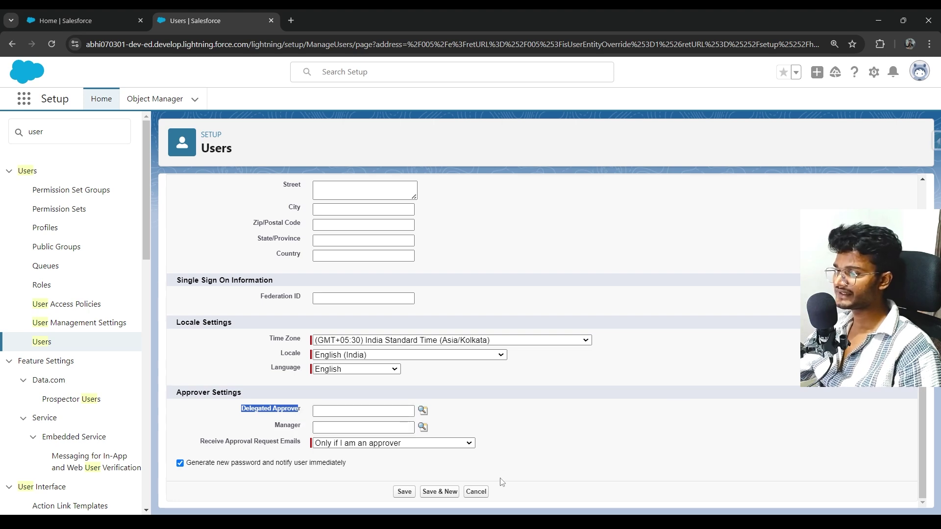
# Set the existing admin user as manager through the Manager lookup.
pyautogui.click(423, 427)
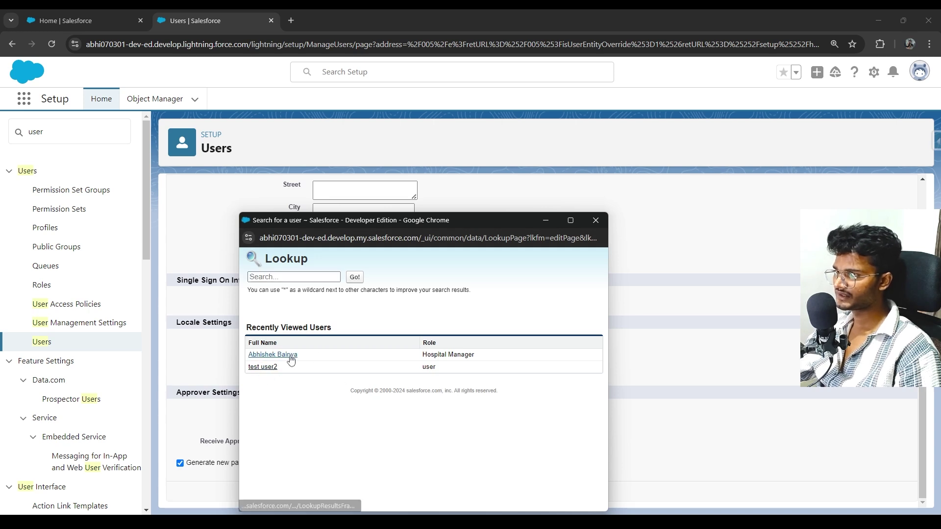
pyautogui.click(284, 355)
pyautogui.click(524, 440)
pyautogui.moveTo(524, 440); pyautogui.dragTo(334, 421)
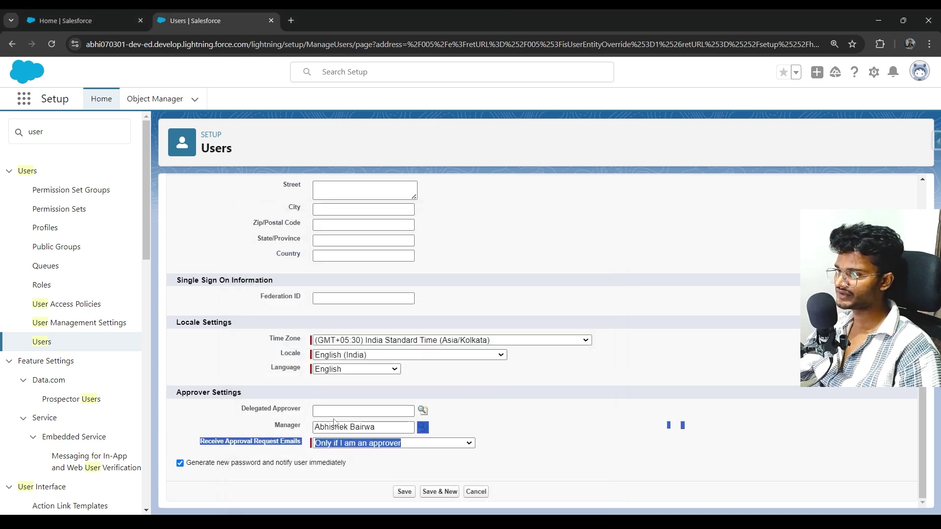
pyautogui.click(583, 382)
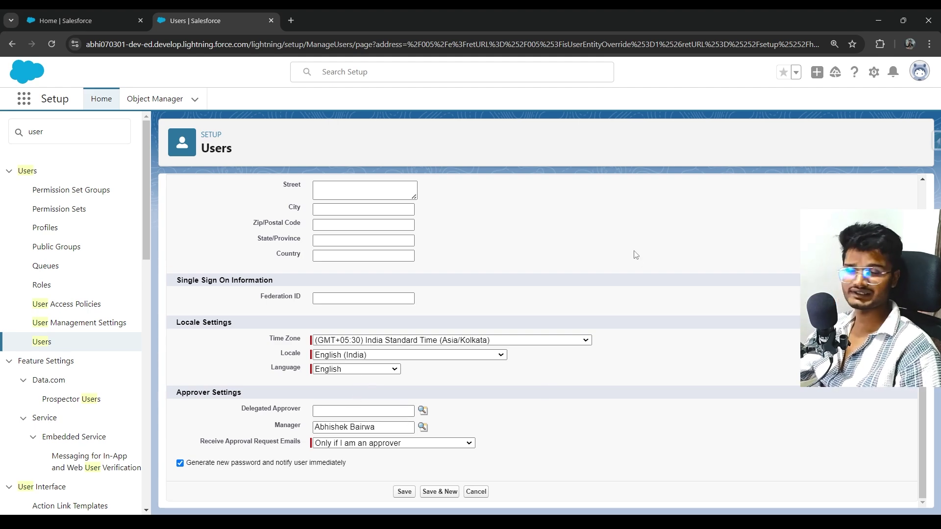
# Save the Salesforce Buddy07 user record.
pyautogui.scroll(5, 636, 255)
pyautogui.scroll(-5, 639, 252)
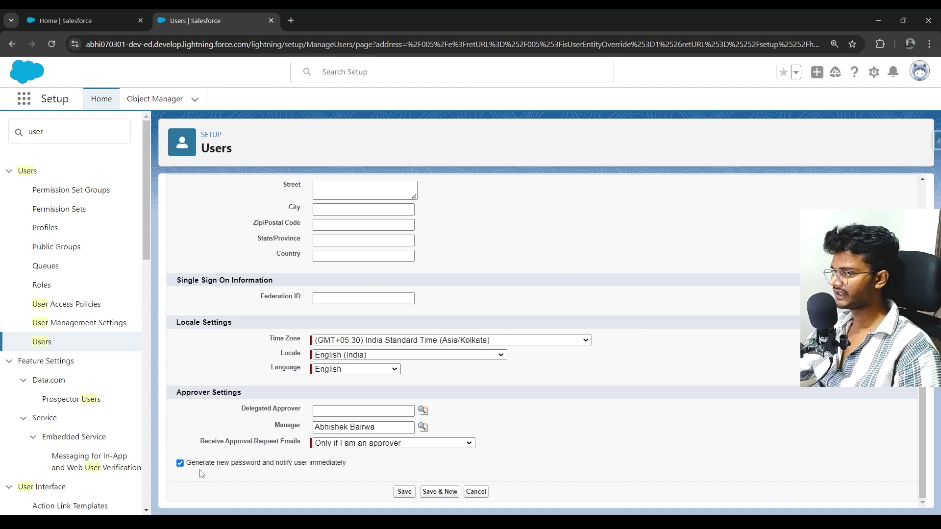
pyautogui.moveTo(193, 470); pyautogui.dragTo(327, 479)
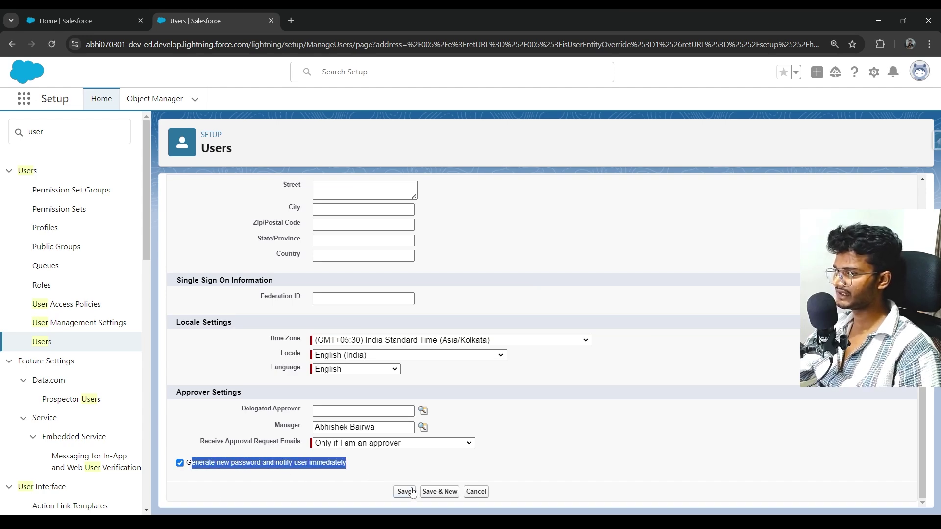
pyautogui.scroll(10, 473, 350)
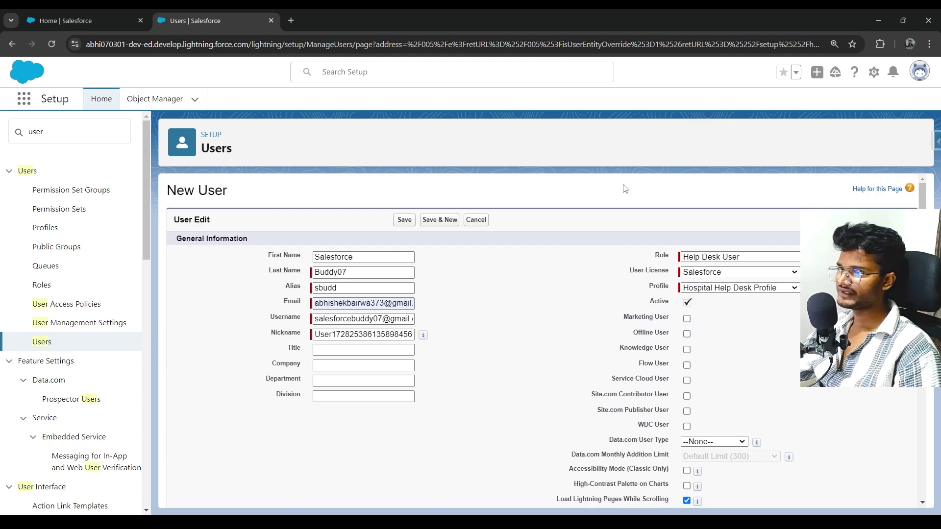
pyautogui.scroll(-4, 578, 240)
pyautogui.scroll(4, 580, 245)
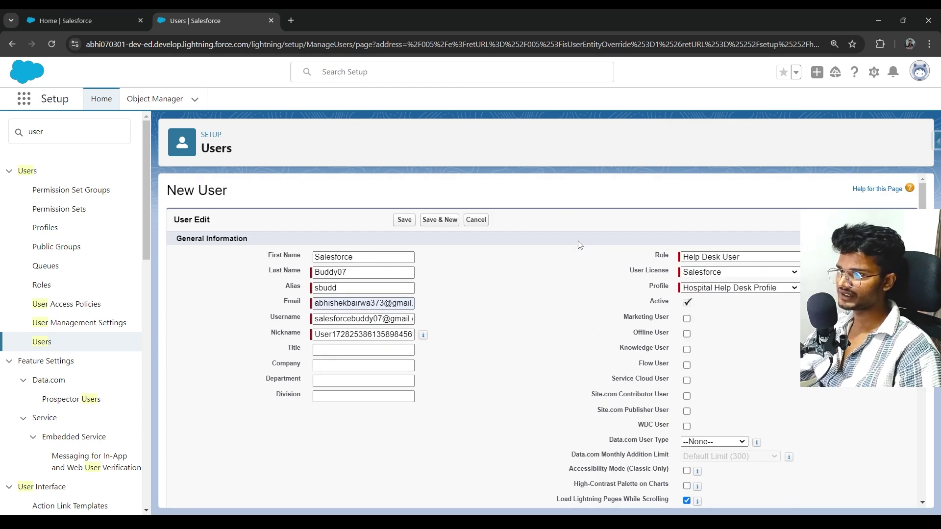
pyautogui.scroll(-10, 580, 245)
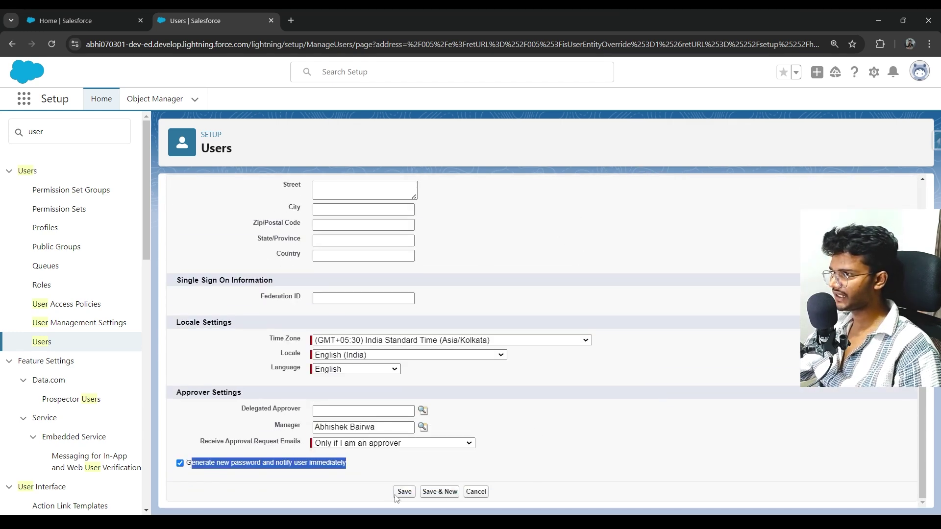
pyautogui.click(401, 498)
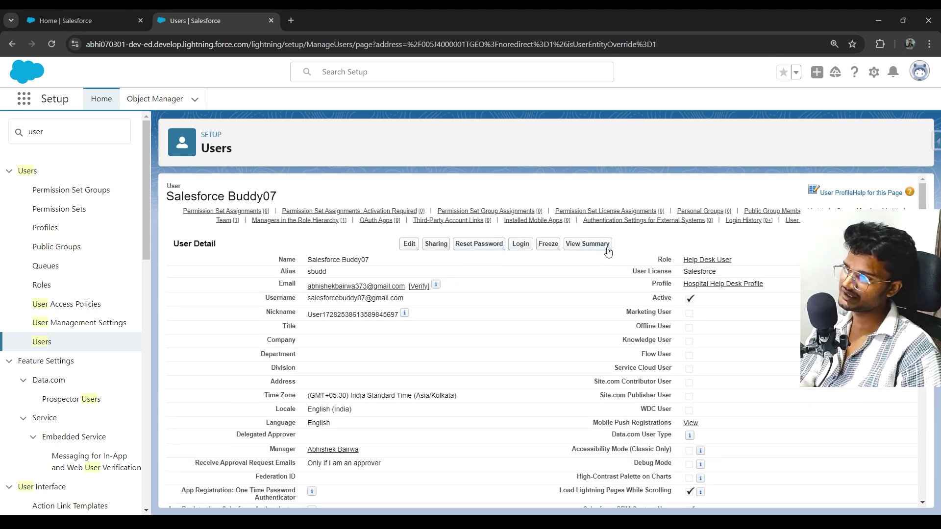
pyautogui.scroll(-15, 636, 288)
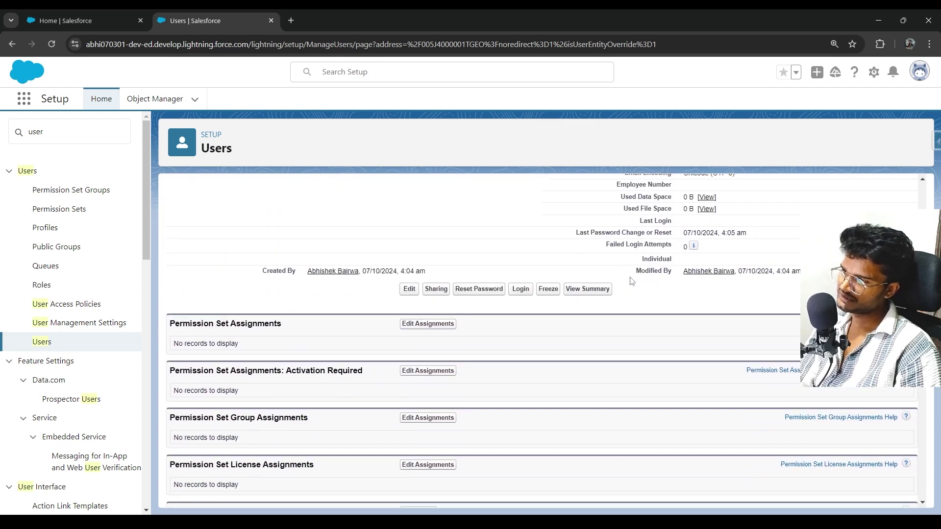
pyautogui.scroll(-5, 596, 274)
pyautogui.scroll(-7, 597, 274)
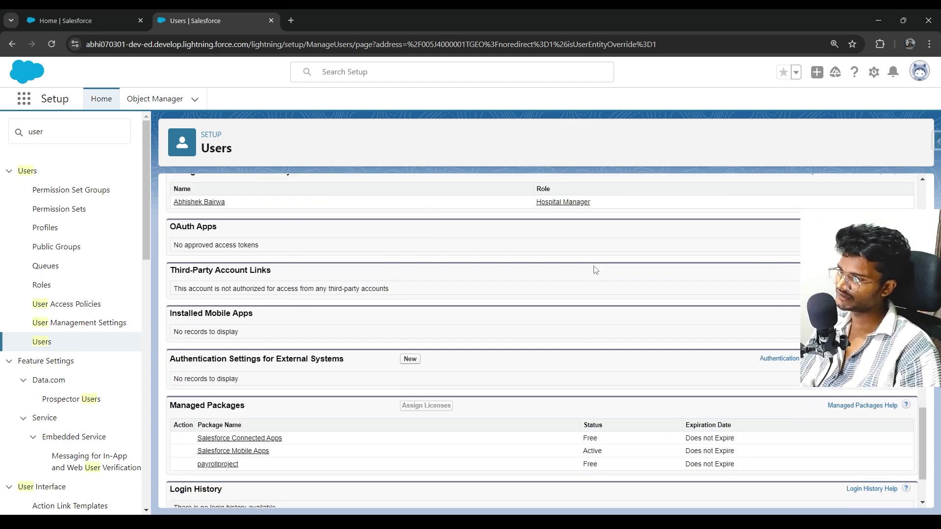
pyautogui.scroll(-2, 595, 270)
pyautogui.scroll(14, 597, 267)
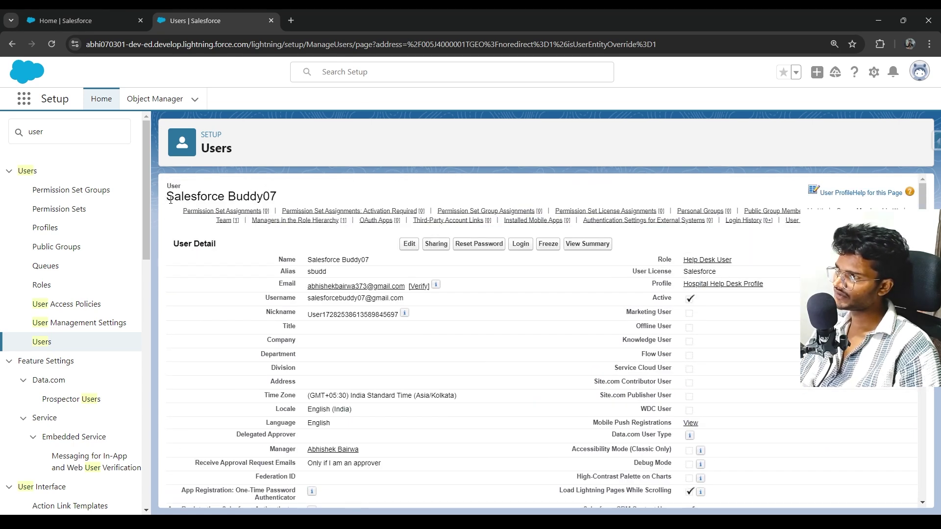
pyautogui.moveTo(277, 197); pyautogui.dragTo(166, 195)
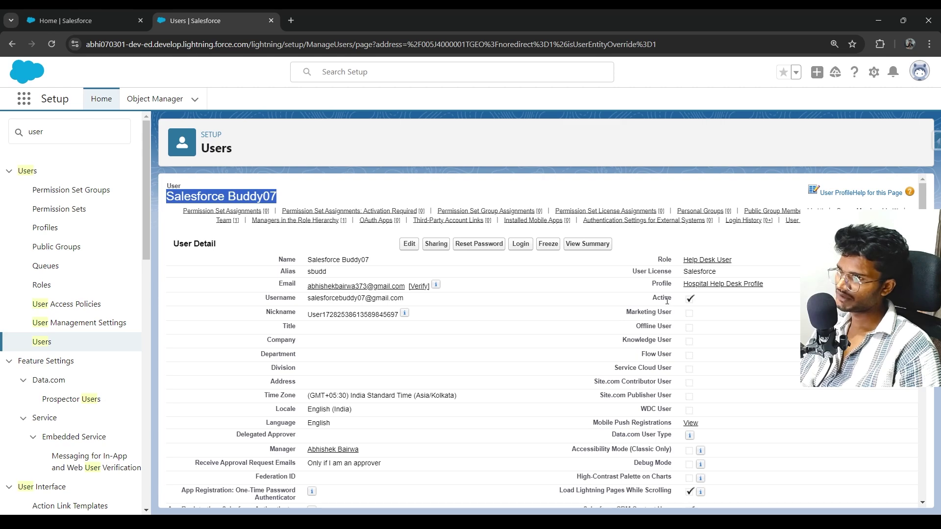
pyautogui.moveTo(667, 301); pyautogui.dragTo(592, 297)
pyautogui.scroll(-6, 590, 307)
pyautogui.scroll(-3, 558, 342)
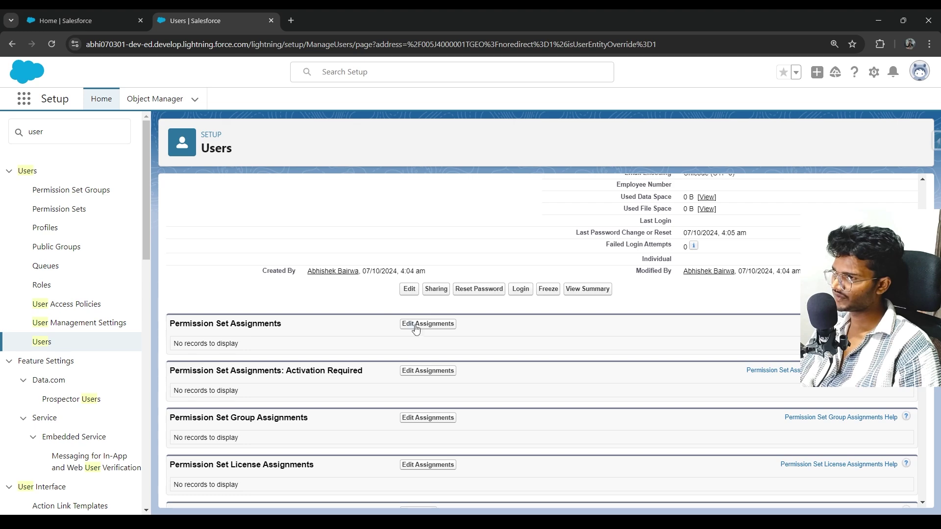
pyautogui.scroll(-12, 433, 392)
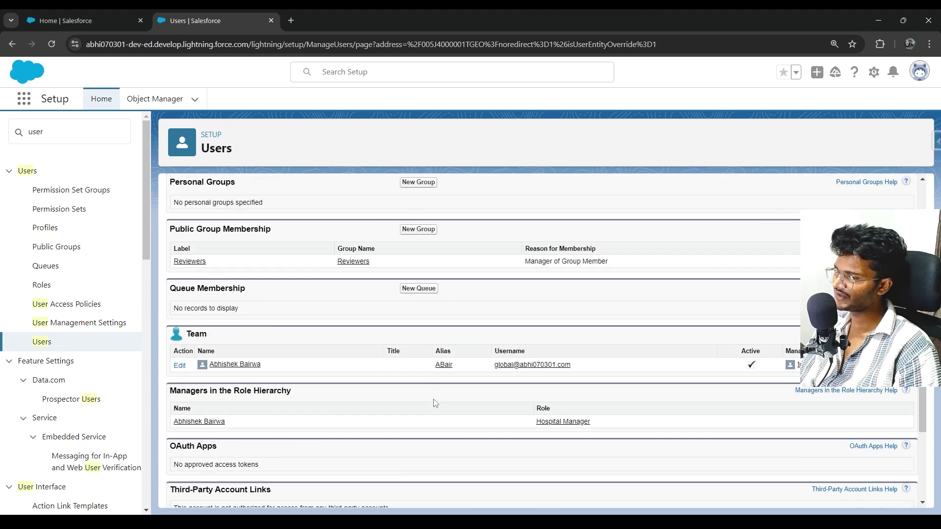
pyautogui.scroll(20, 433, 388)
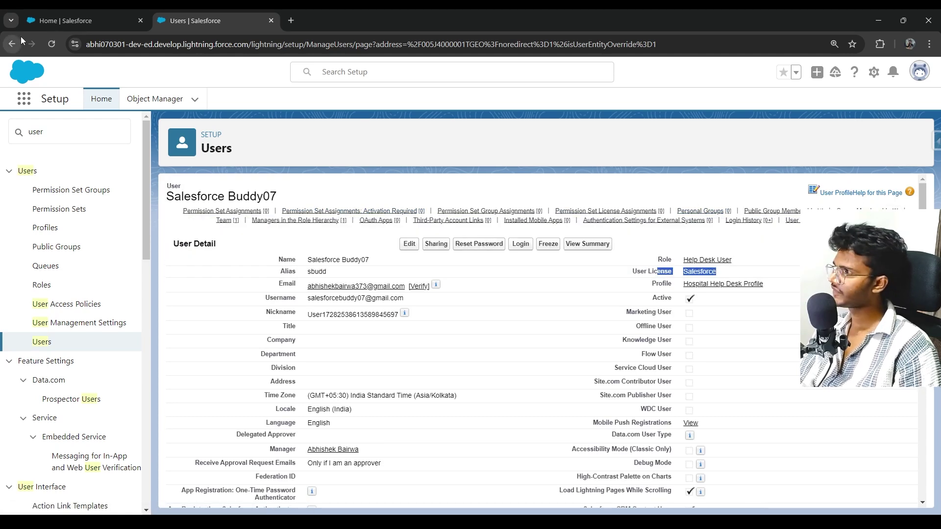
pyautogui.moveTo(369, 224)
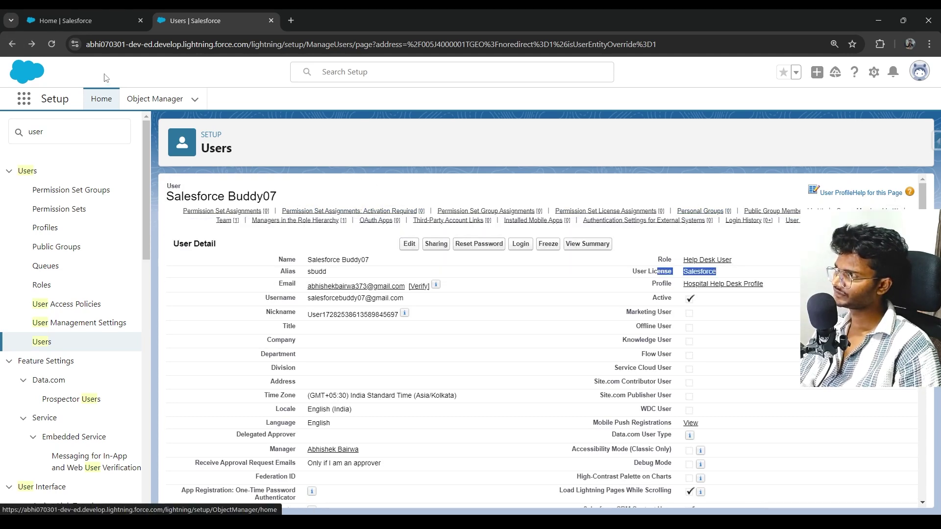
# Back on All Users, review the Buddy07 row's Help Desk User role and the test user2's details.
pyautogui.click(15, 46)
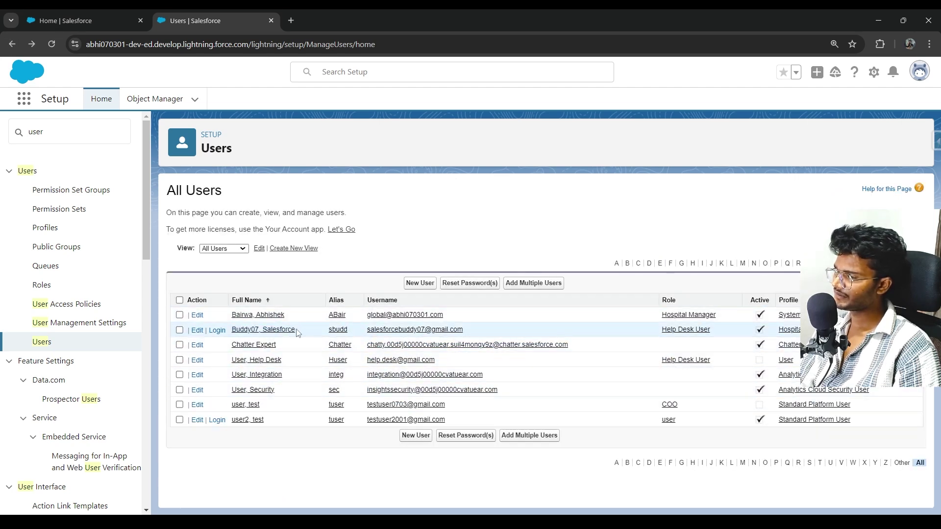
pyautogui.moveTo(298, 333); pyautogui.dragTo(230, 336)
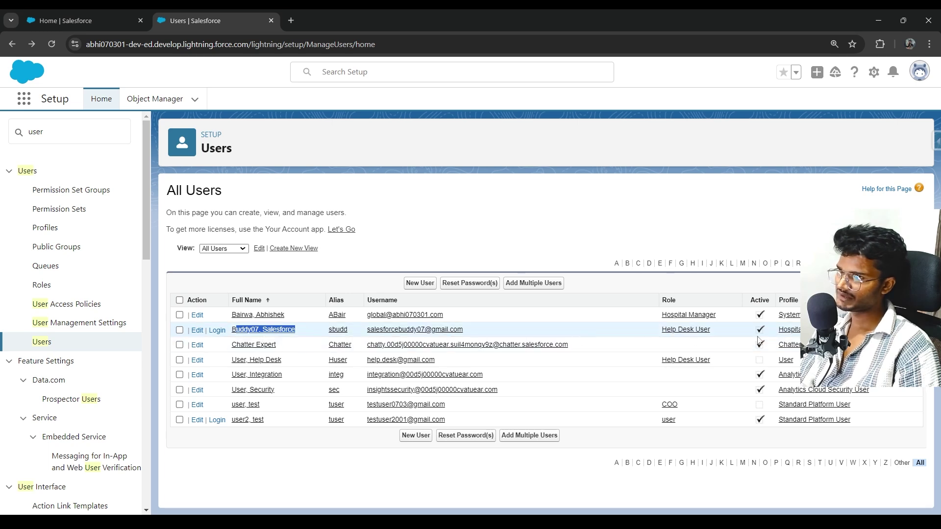
pyautogui.moveTo(715, 335); pyautogui.dragTo(621, 332)
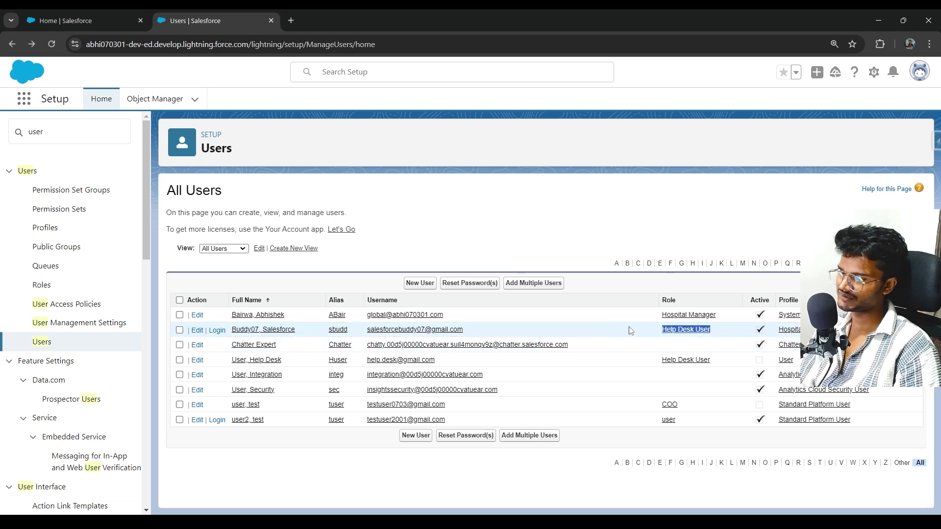
pyautogui.click(863, 331)
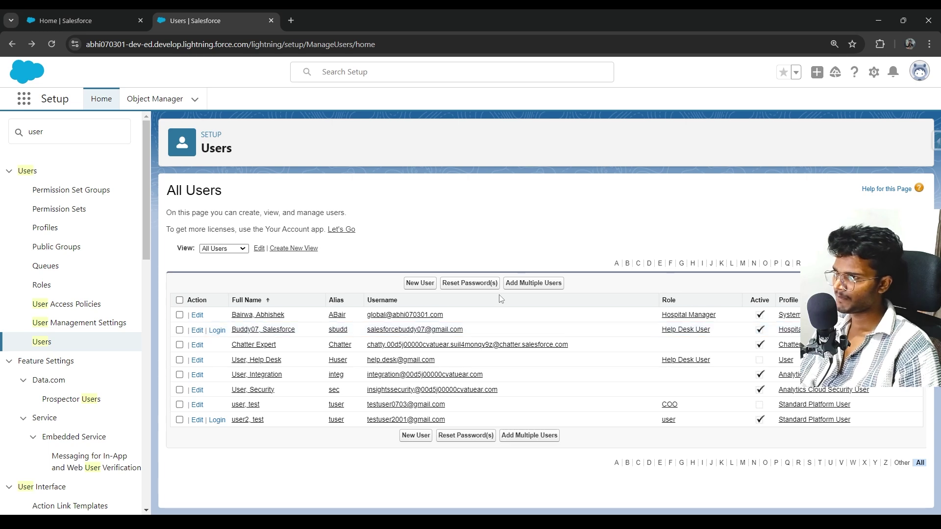
pyautogui.rightClick(218, 336)
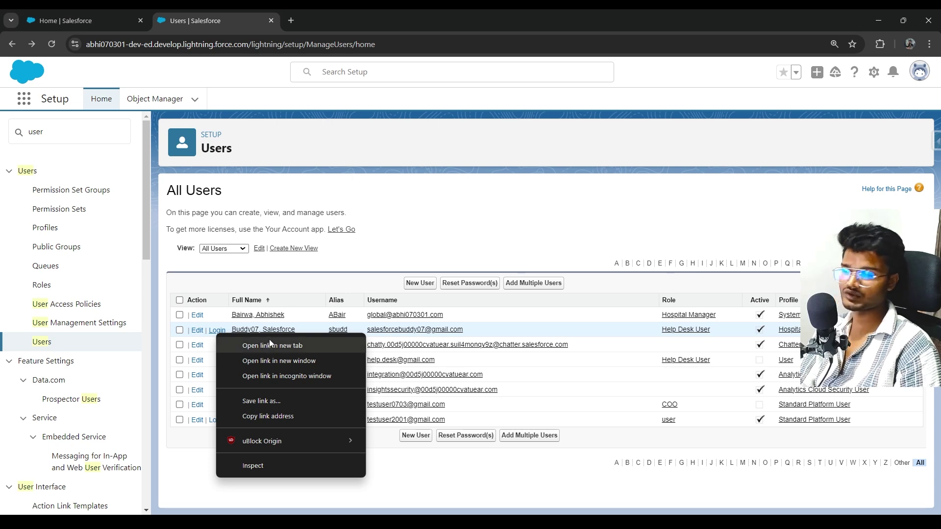
pyautogui.click(218, 332)
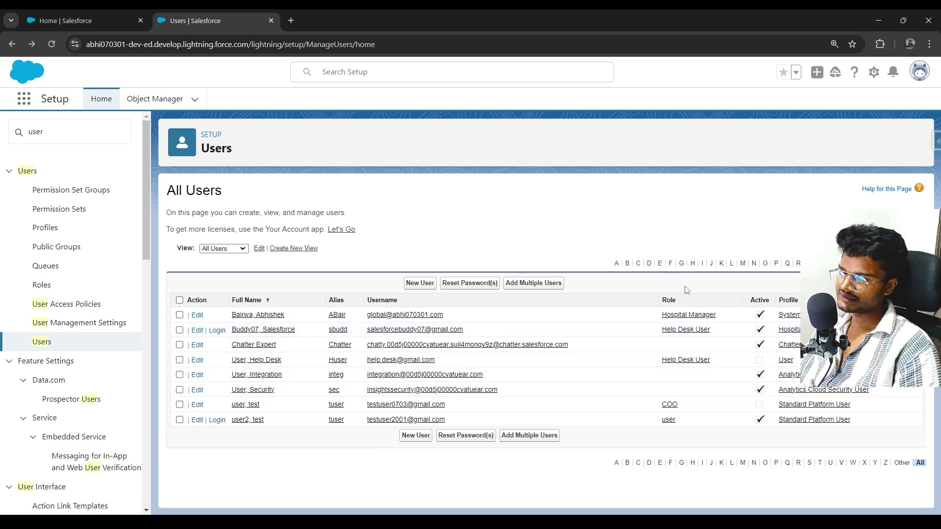
pyautogui.click(250, 421)
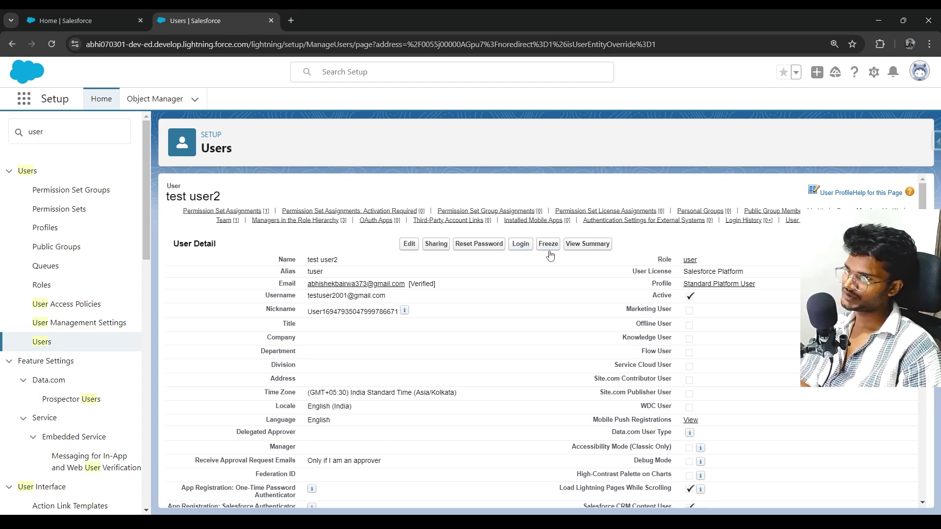
pyautogui.click(12, 45)
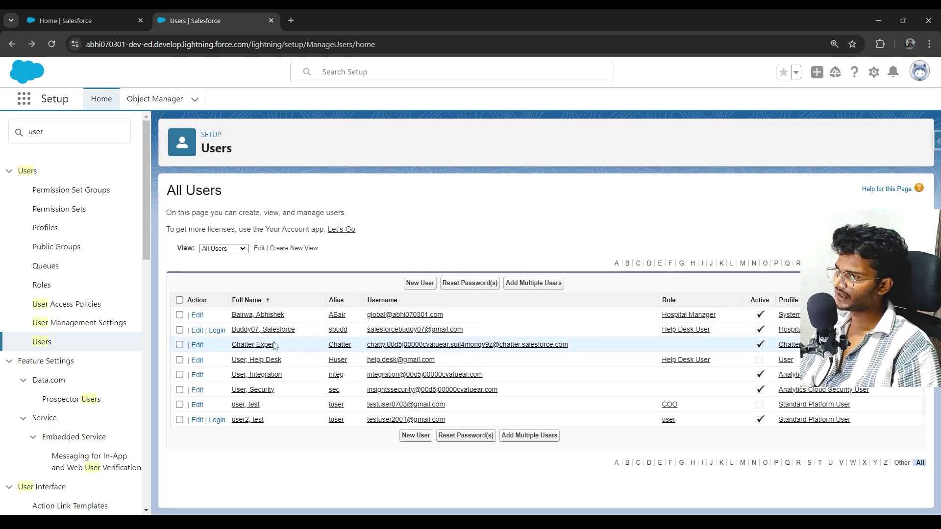
# Open the Buddy07 Login link in a new tab and switch to it.
pyautogui.rightClick(212, 335)
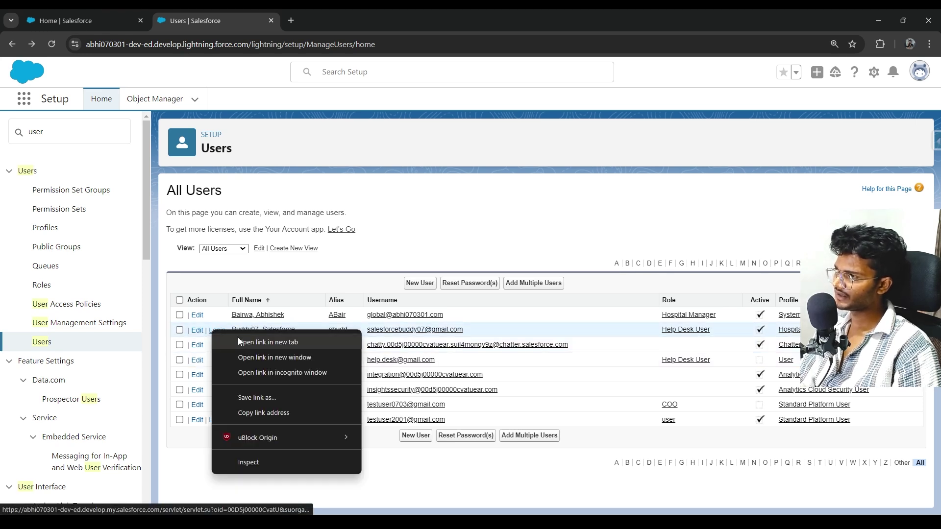
pyautogui.click(237, 338)
pyautogui.click(320, 13)
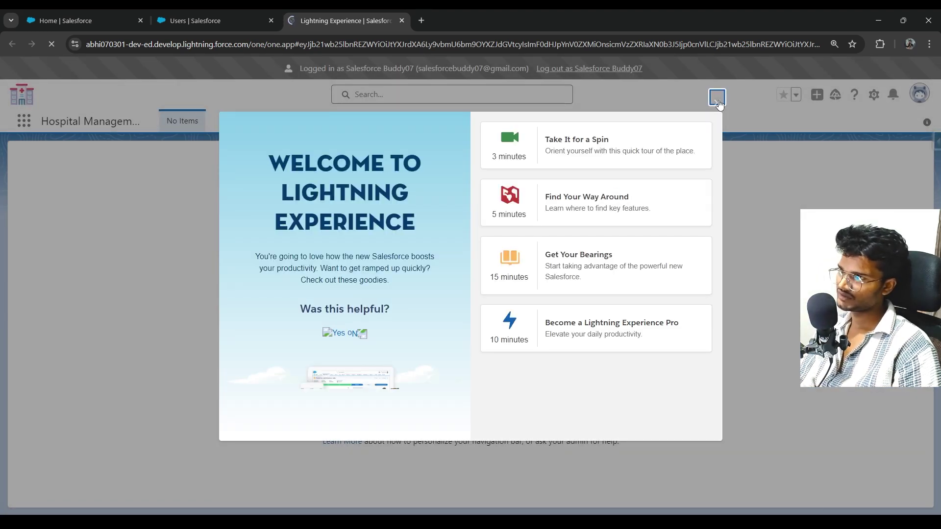
# Dismiss the welcome window, view Buddy07's Personal Information settings, then return to All Users.
pyautogui.click(717, 99)
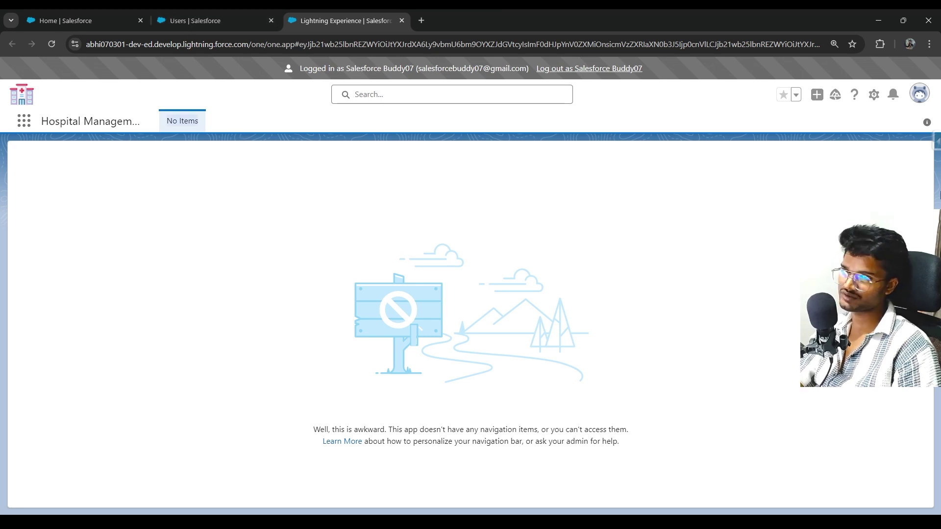
pyautogui.click(919, 95)
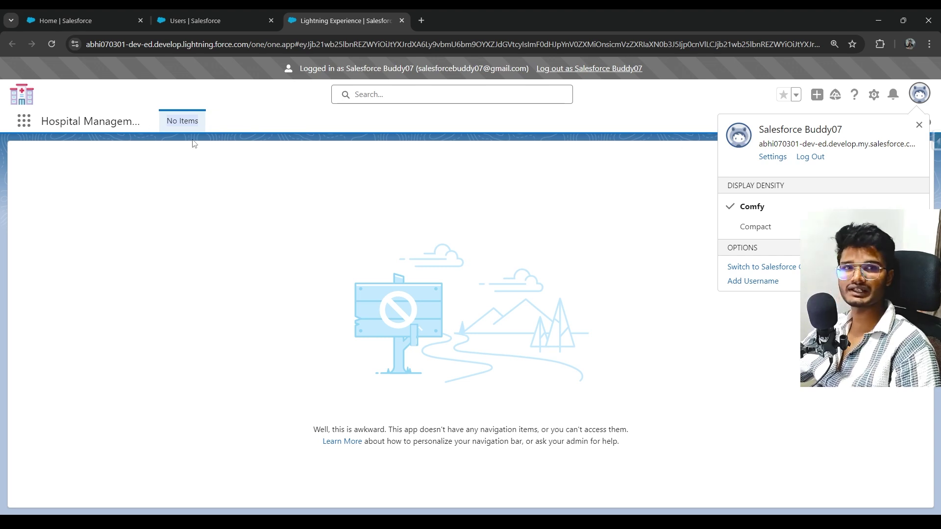
pyautogui.click(227, 161)
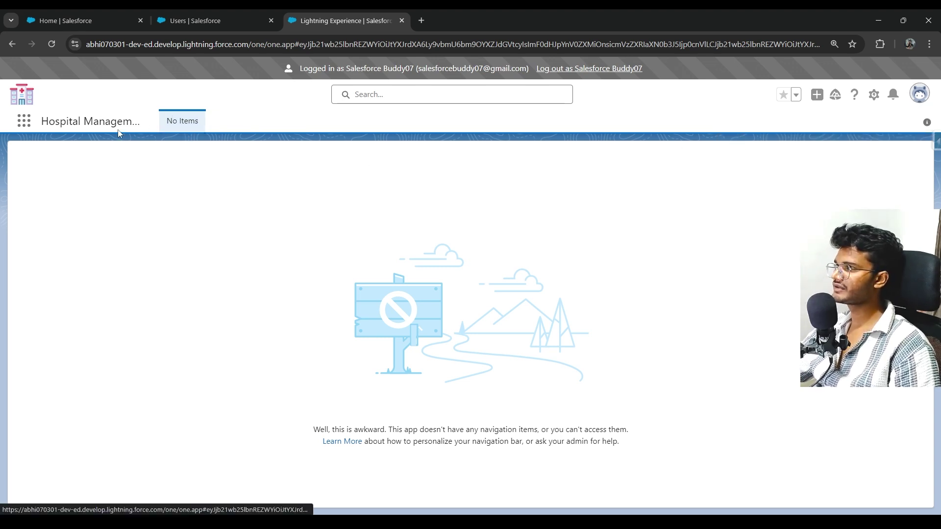
pyautogui.click(919, 93)
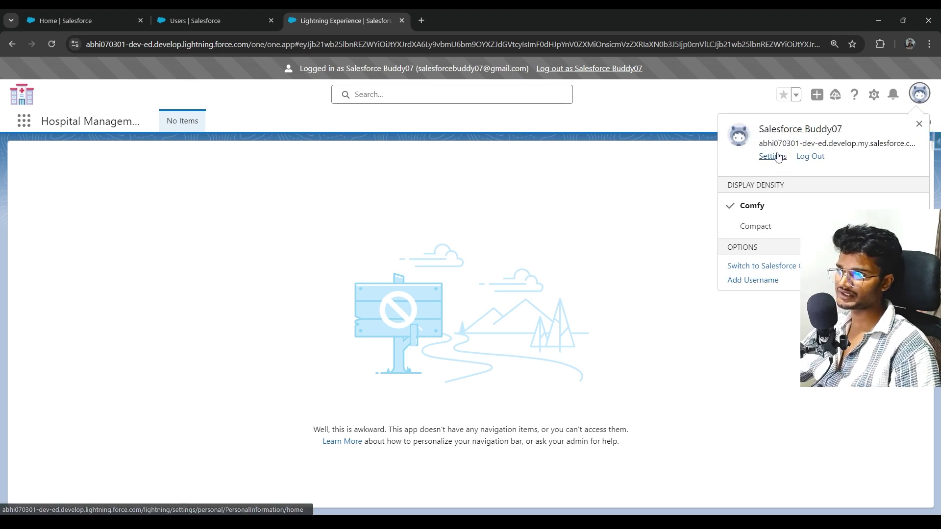
pyautogui.click(777, 156)
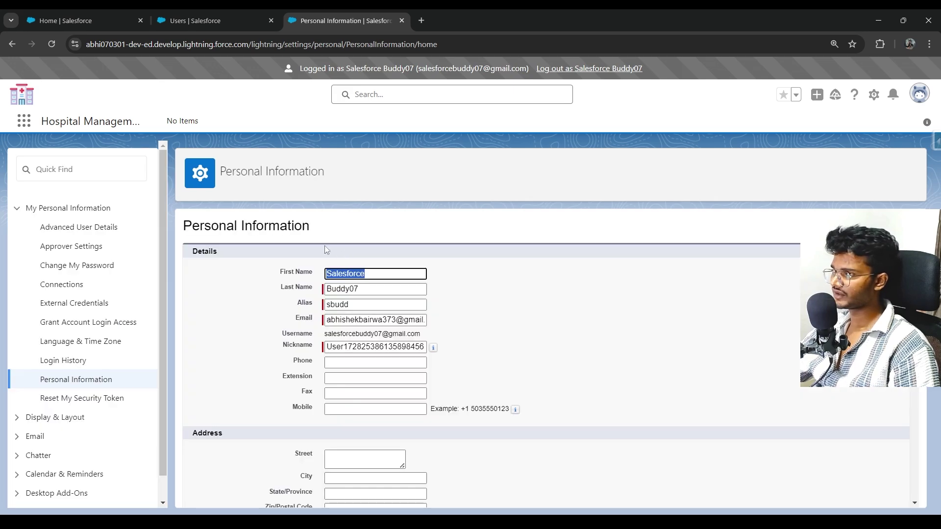
pyautogui.scroll(-3, 337, 288)
pyautogui.scroll(-2, 337, 287)
pyautogui.scroll(4, 343, 294)
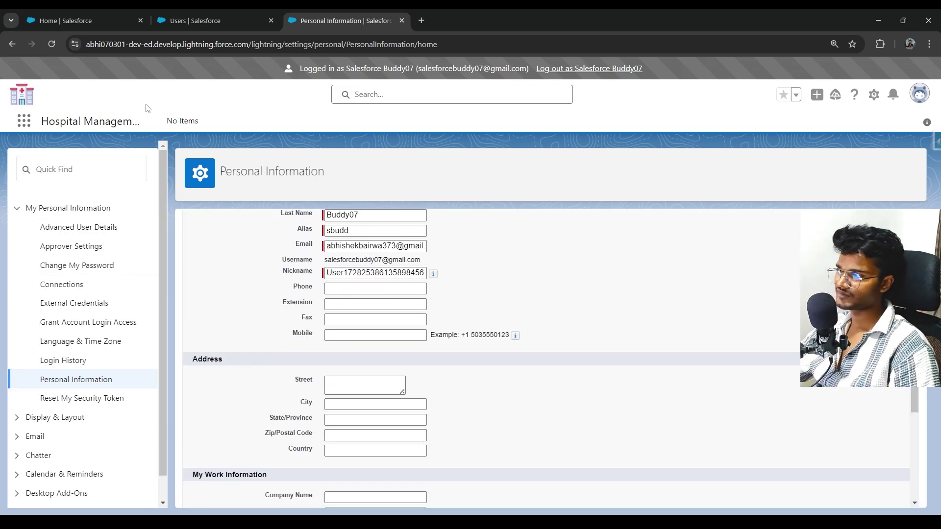
pyautogui.click(234, 20)
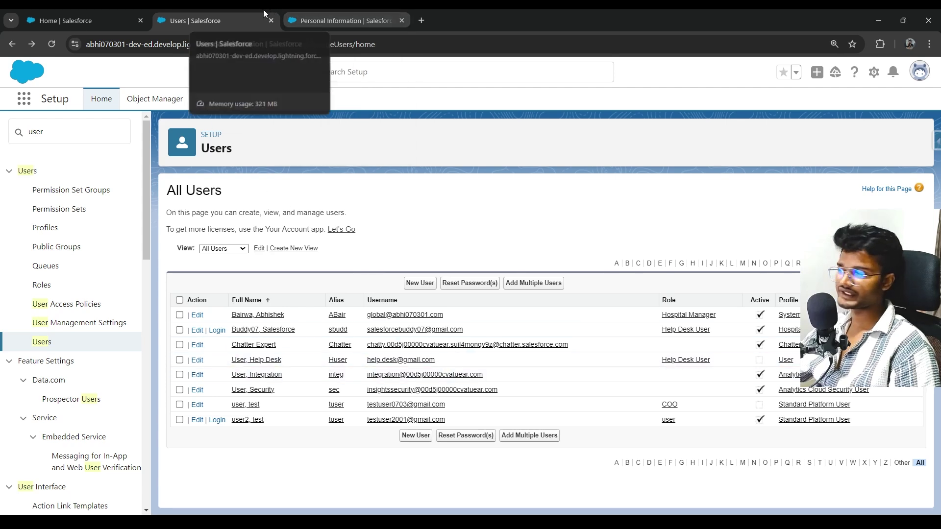
# Switch to the LH40 Google Slides deck and select slide 3 on deactivating versus freezing.
pyautogui.press('super+e')
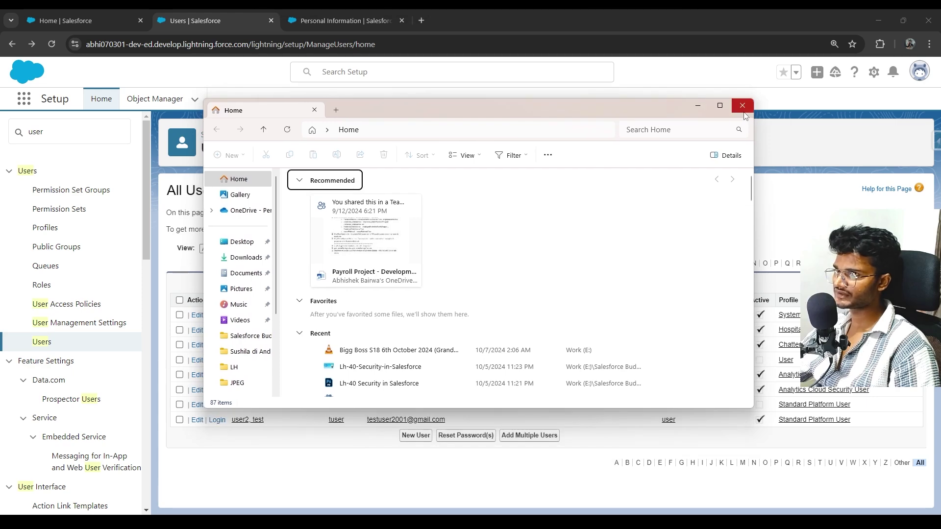
pyautogui.click(741, 105)
pyautogui.hotkey('alt', 'Tab')
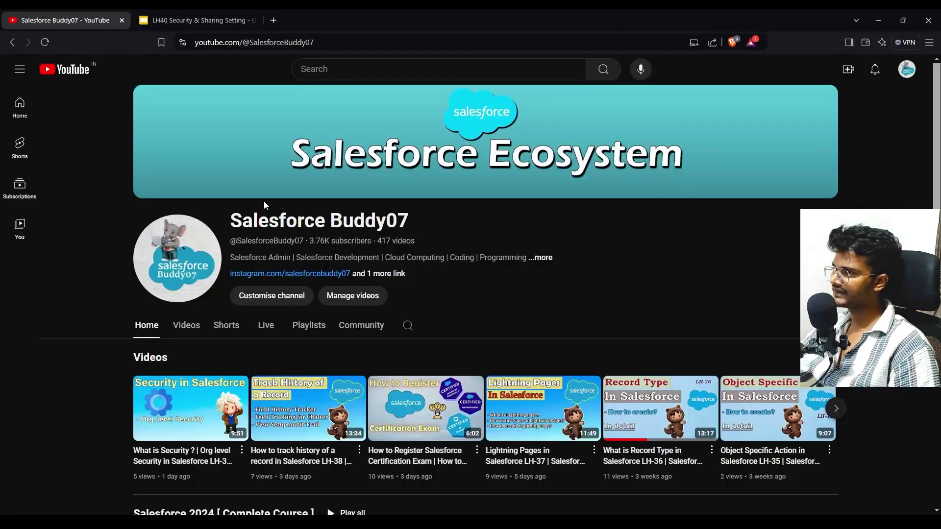
pyautogui.click(192, 20)
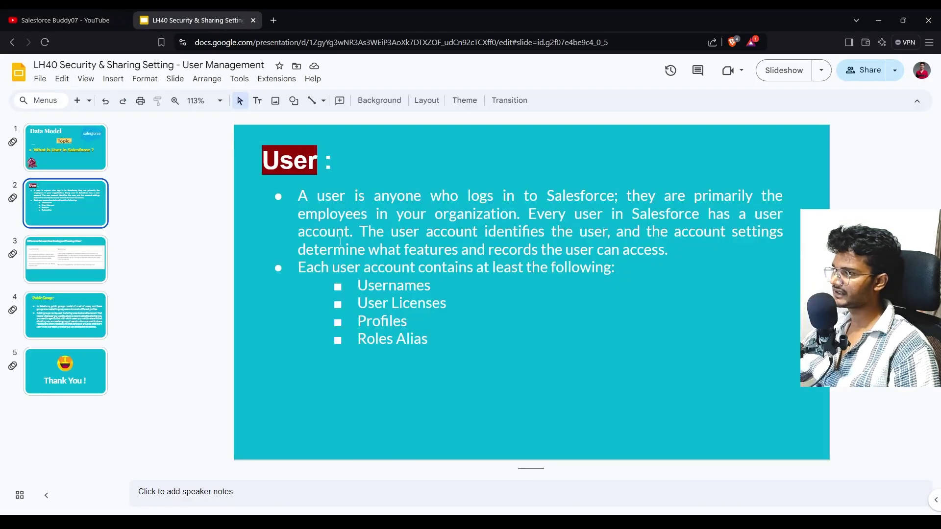
pyautogui.click(81, 275)
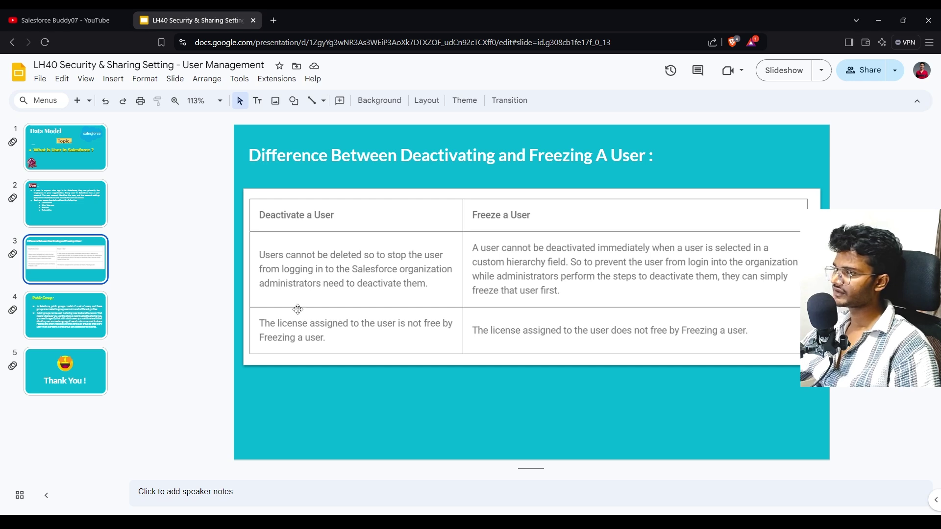